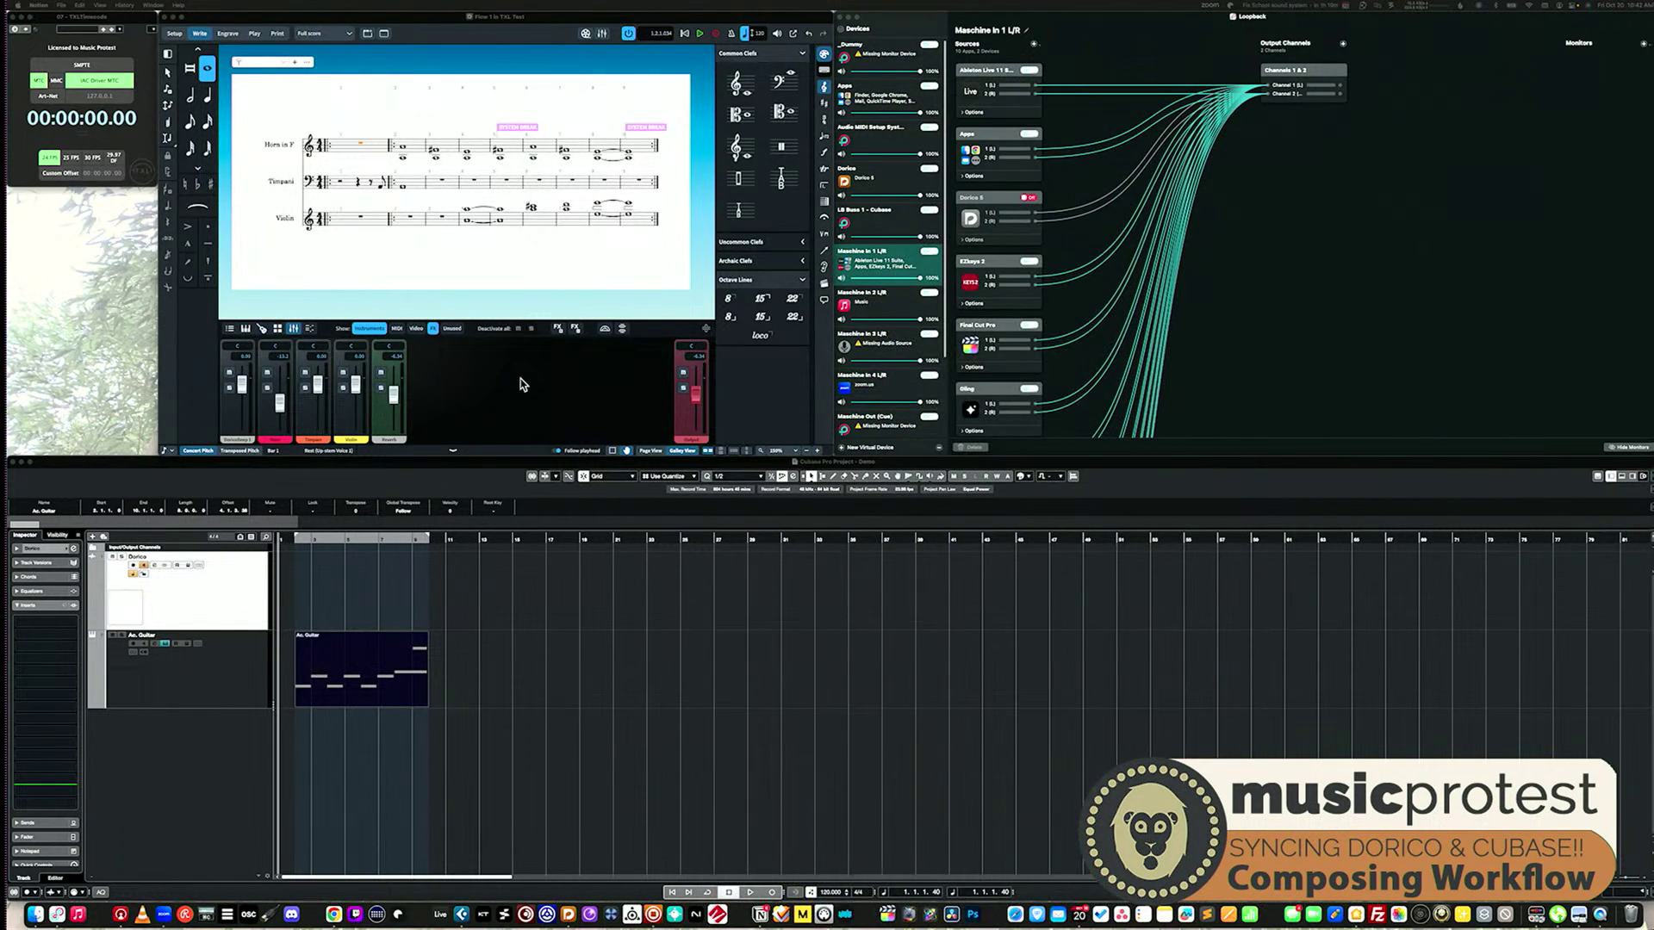
Play the score from the Horn in F's first bar to check the synced Cubase playback, and select the Ac. Guitar track
{"action": "left_click", "coordinate": [363, 149]}
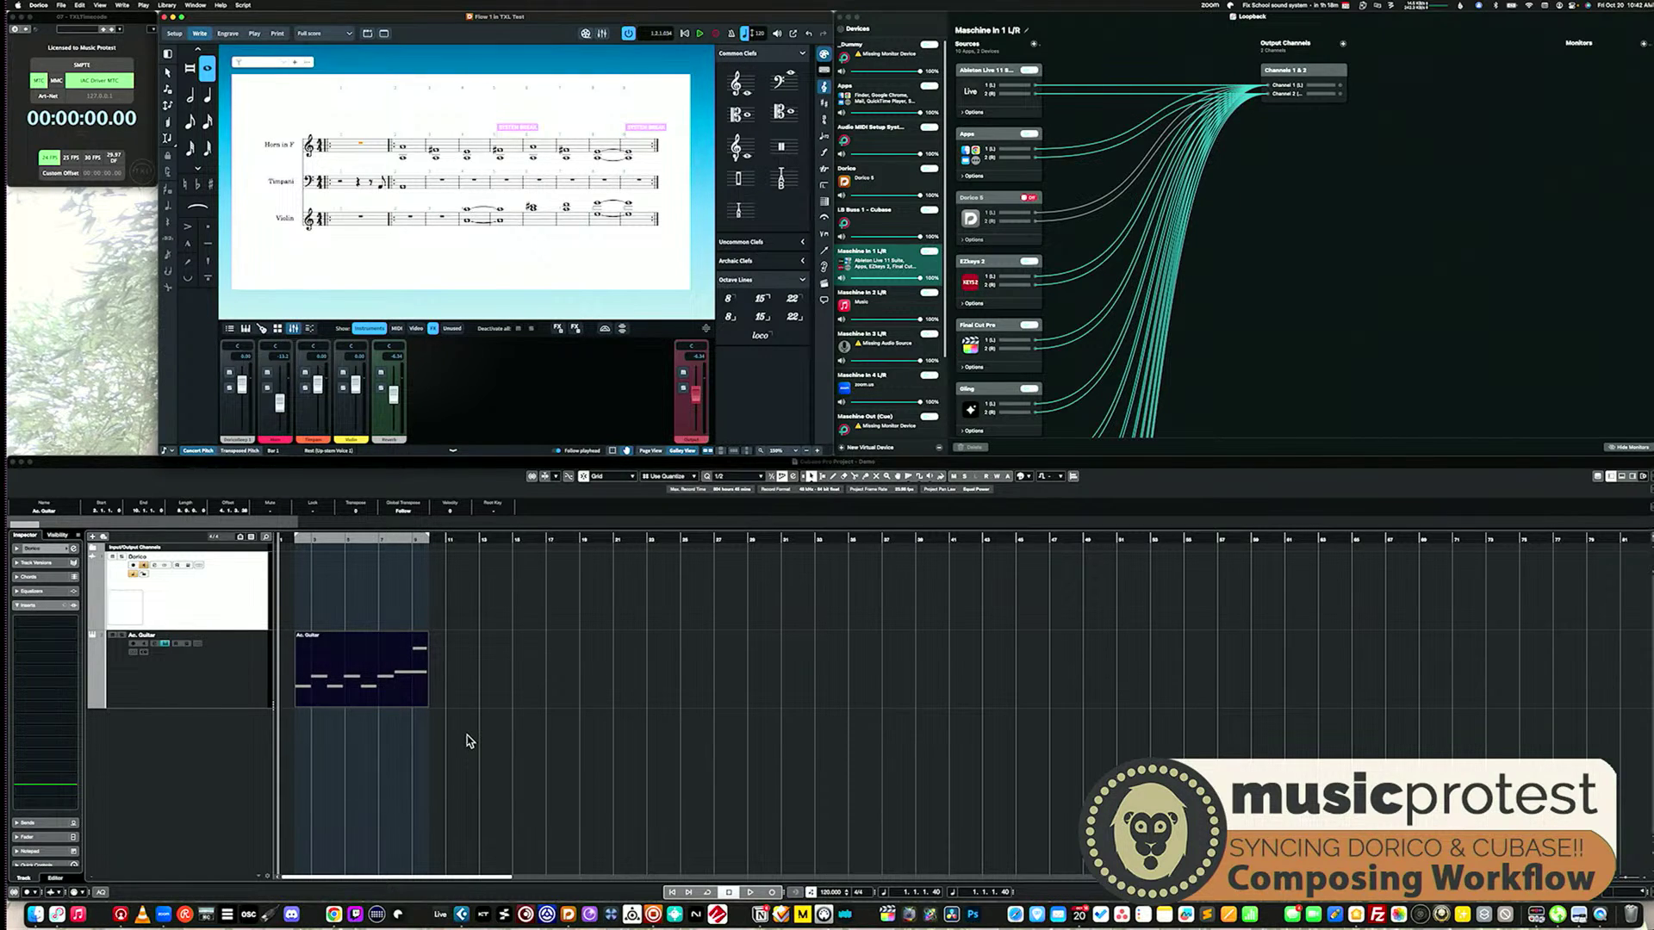
{"action": "key", "text": "space"}
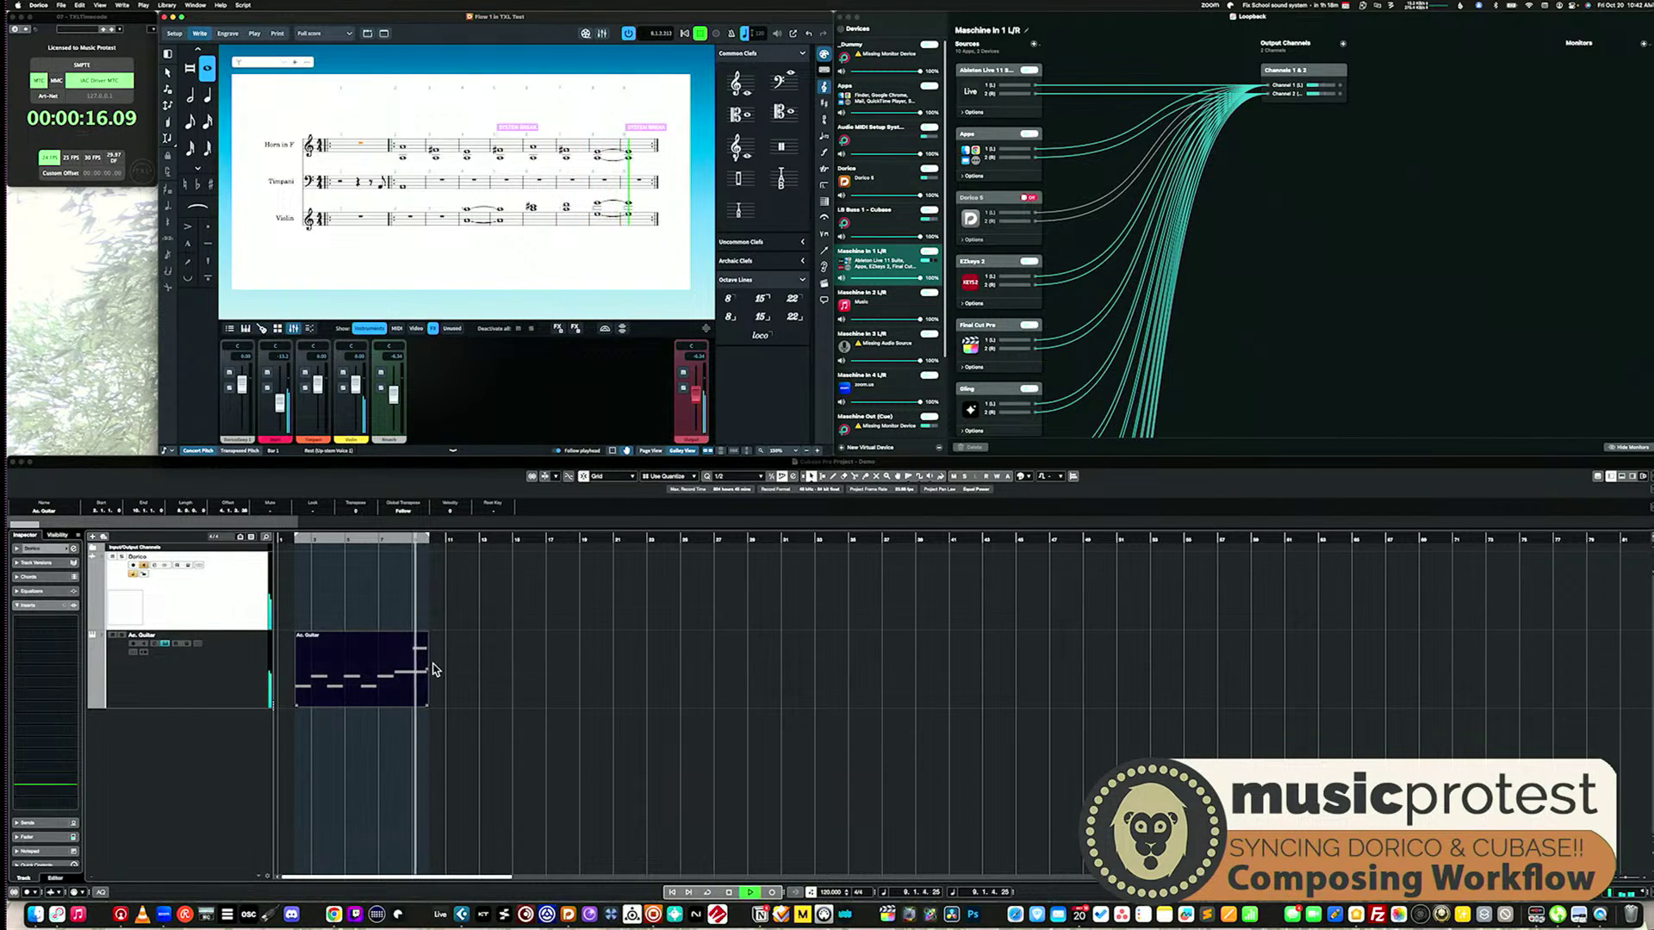
{"action": "left_click", "coordinate": [228, 695]}
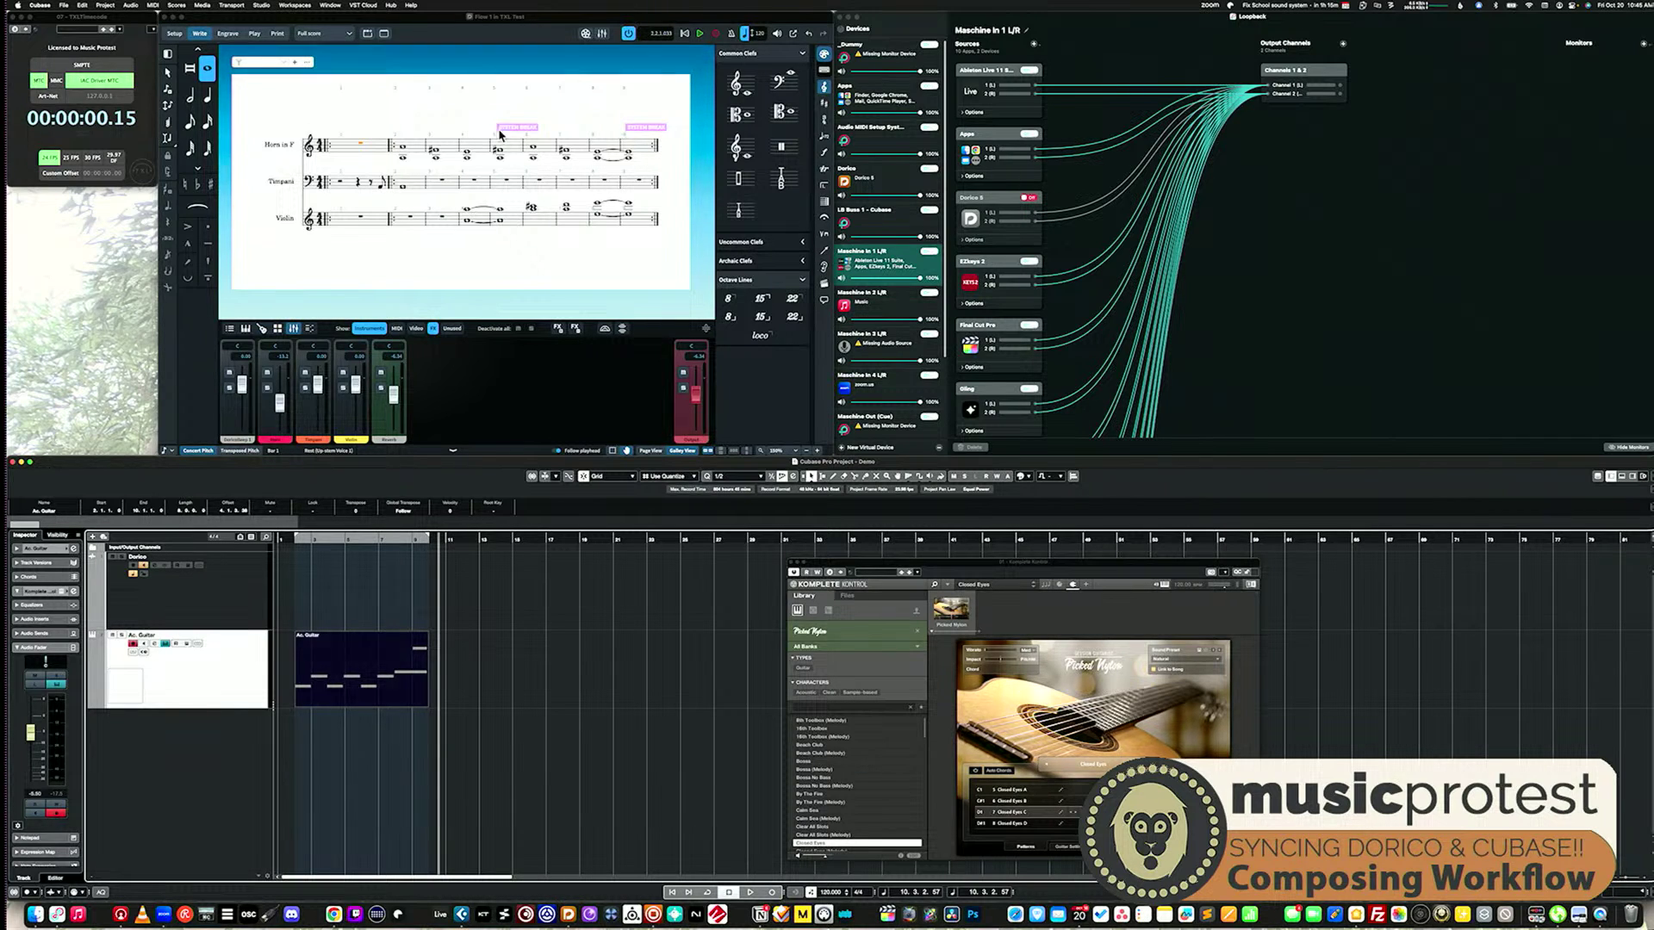
Switch to Audio MIDI Setup and move its MIDI Studio window over the notation window
{"action": "left_click", "coordinate": [614, 274]}
{"action": "key", "text": "super+space"}
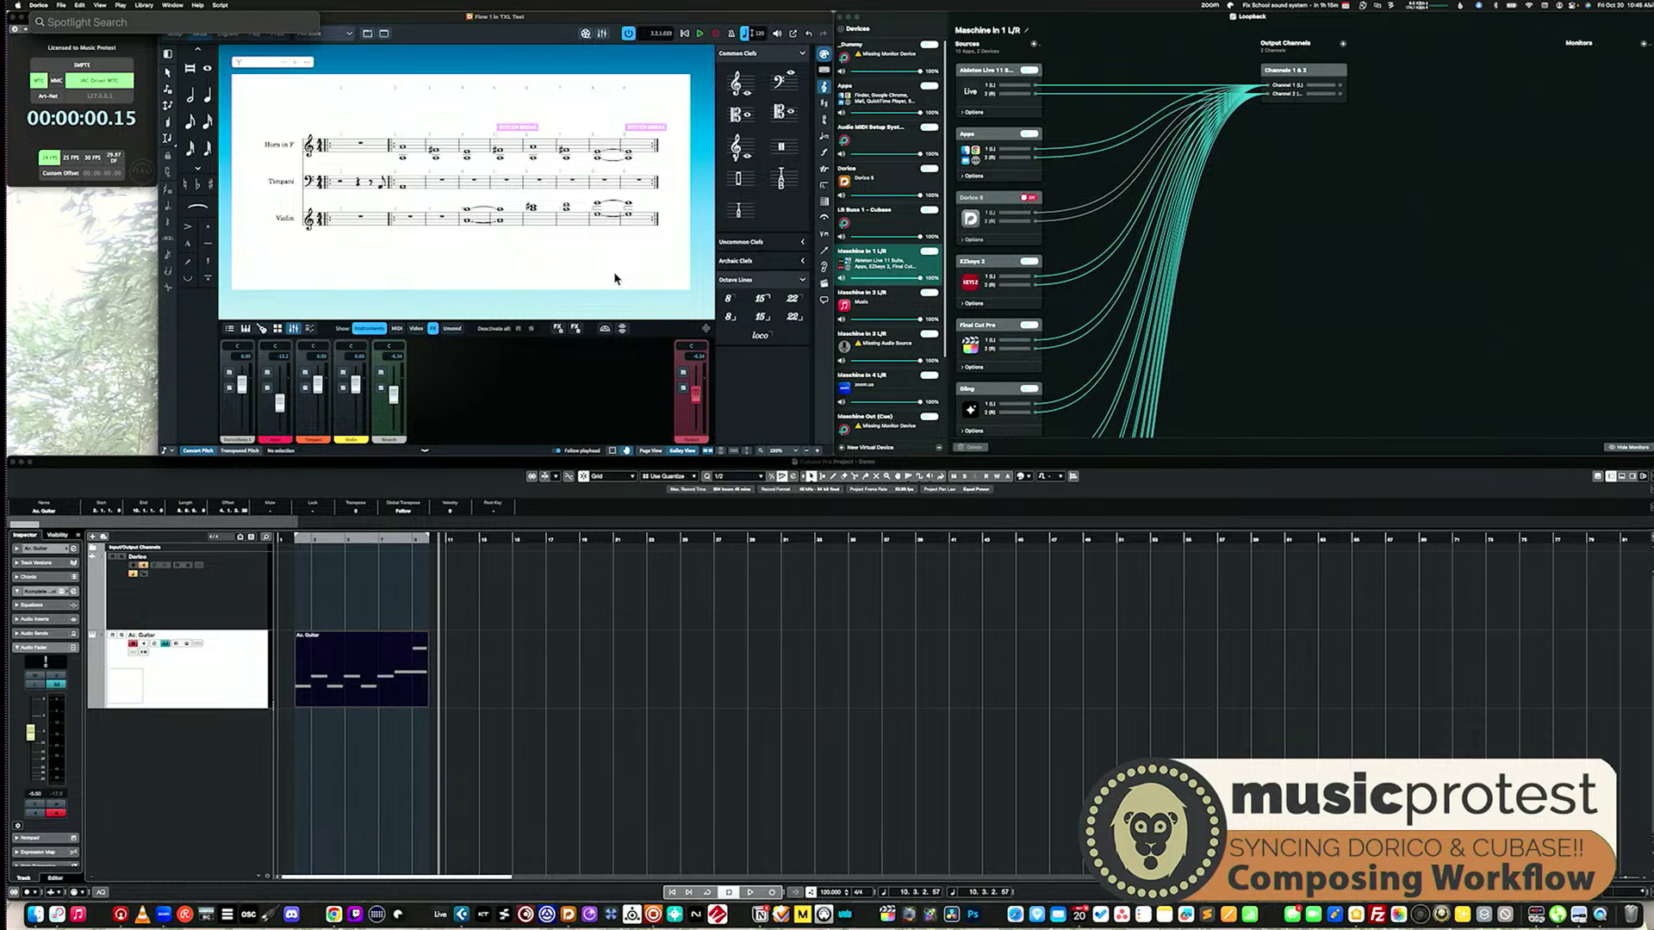
{"action": "type", "text": "audio"}
{"action": "key", "text": "Return"}
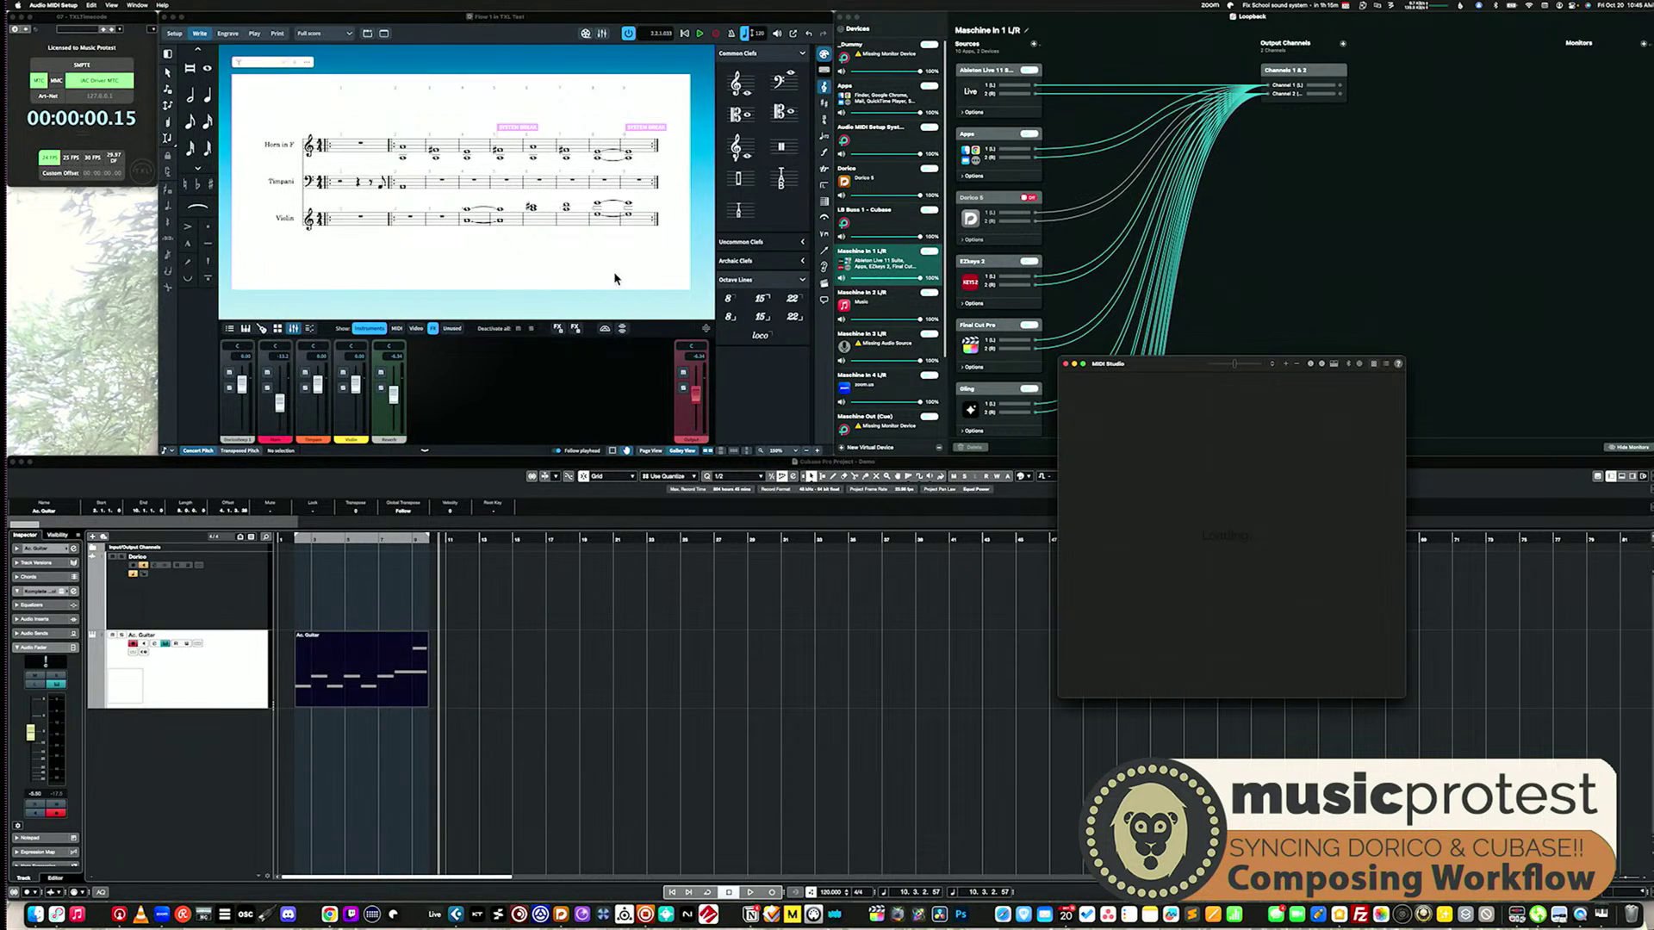
{"action": "left_click_drag", "start_coordinate": [1177, 365], "coordinate": [718, 257]}
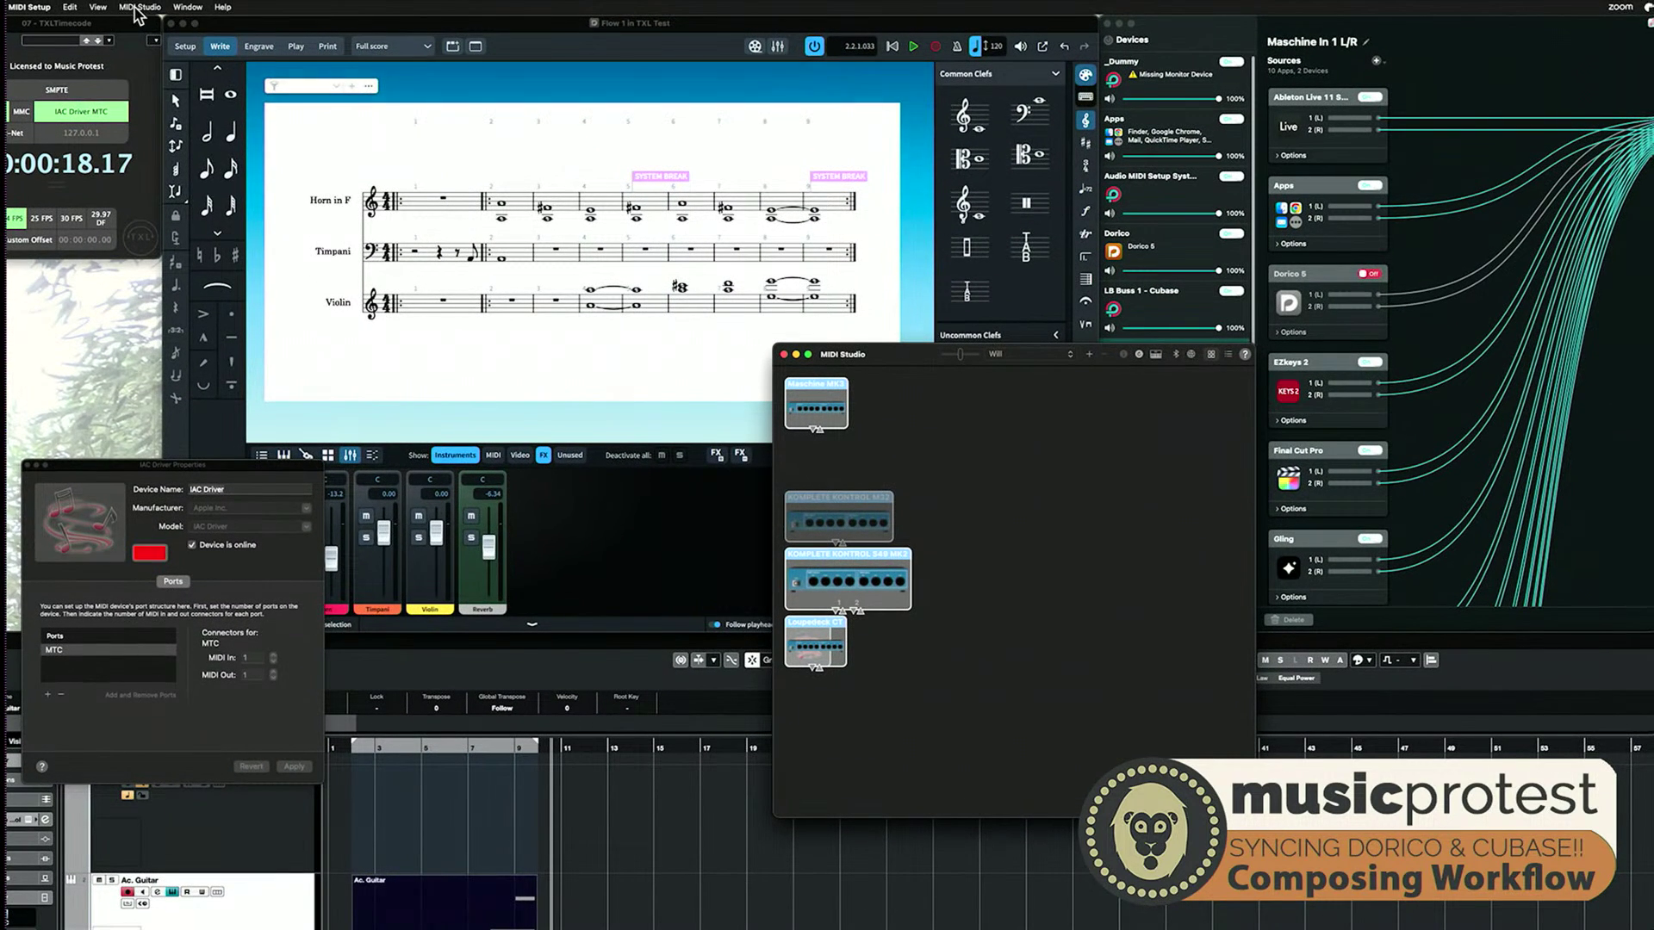
{"action": "left_click", "coordinate": [136, 9]}
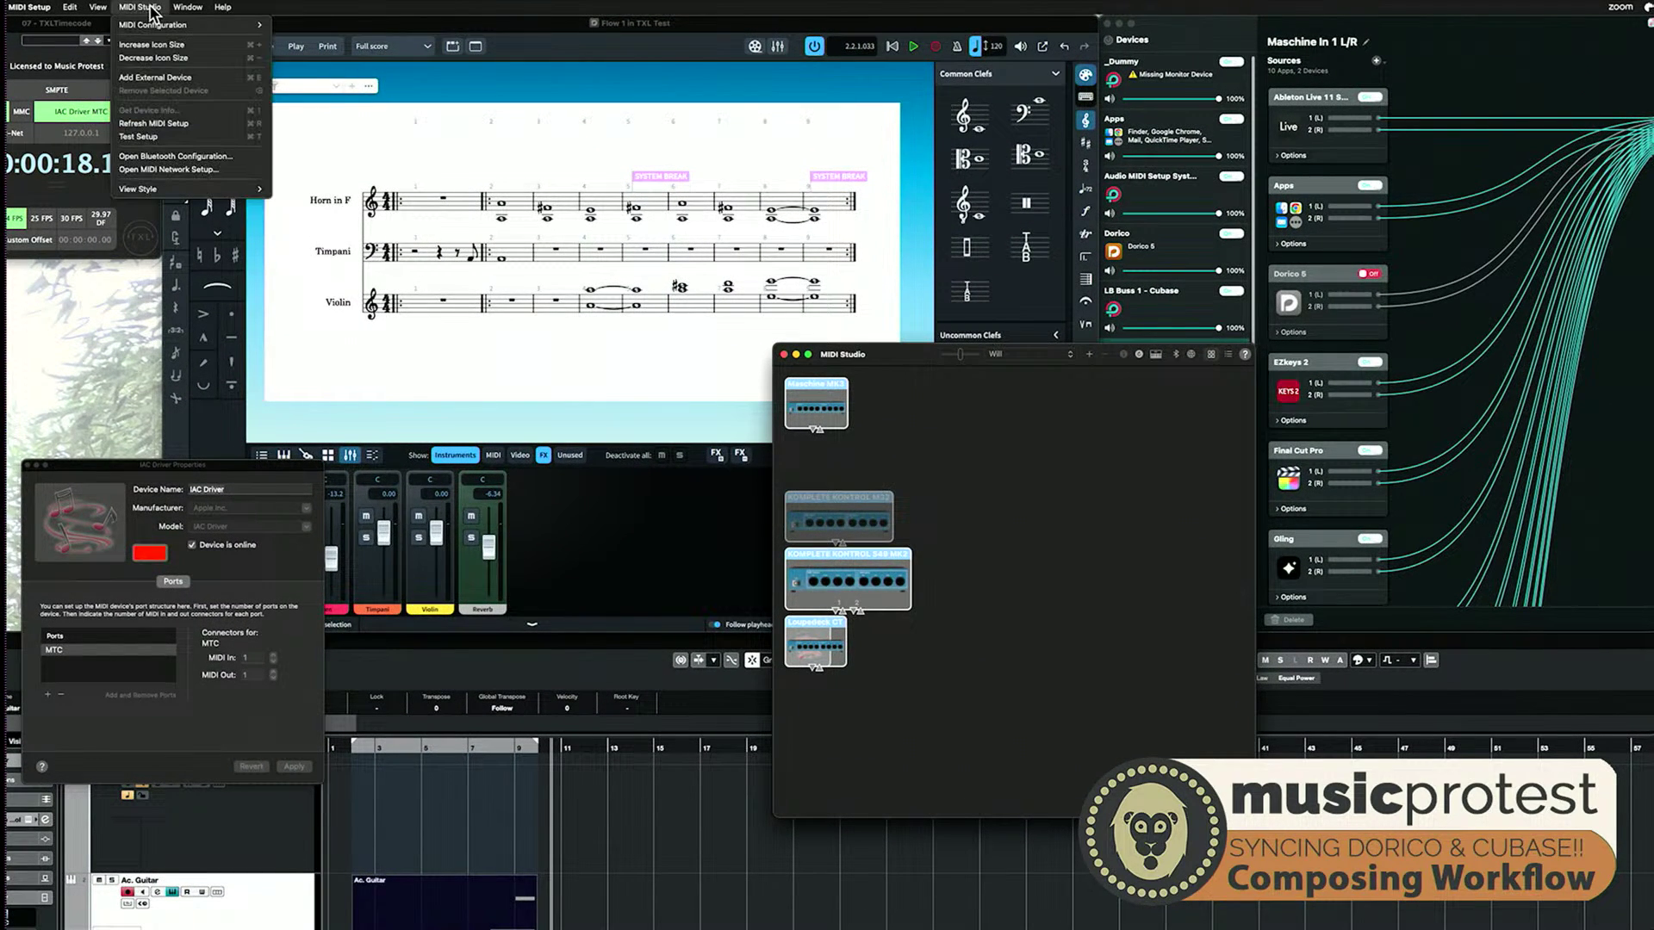
{"action": "mouse_move", "coordinate": [187, 7]}
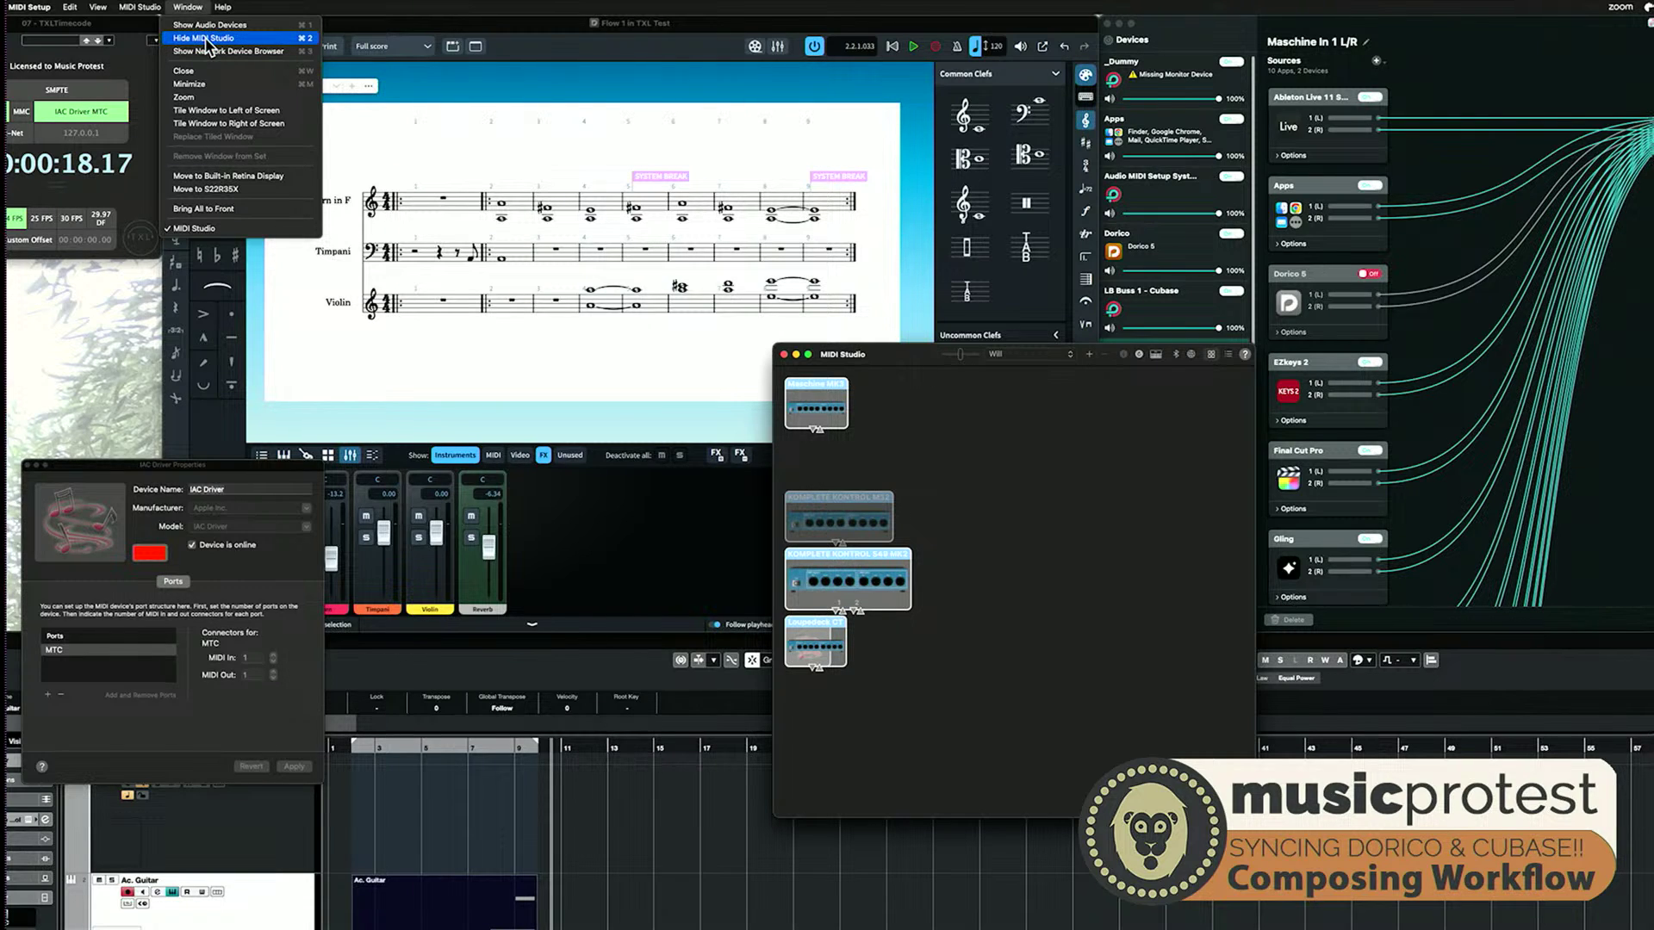
{"action": "left_click", "coordinate": [900, 361]}
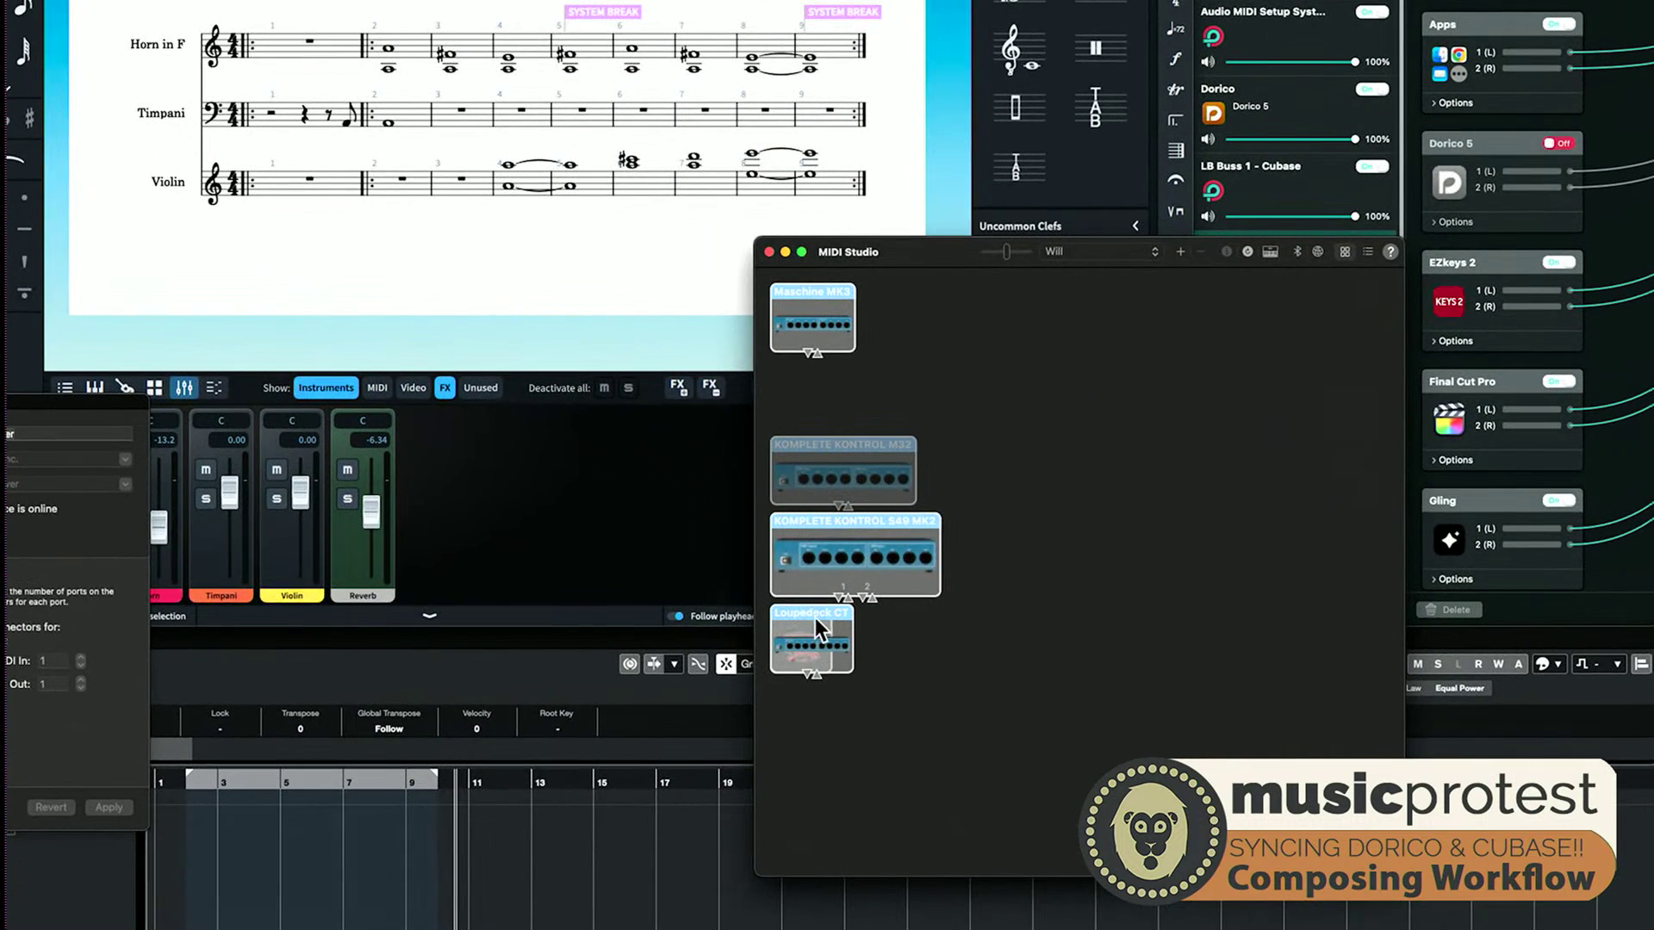
Separate the overlapping Loupedeck CT and IAC Driver devices in MIDI Studio and open the IAC Driver's properties
{"action": "left_click_drag", "start_coordinate": [812, 606], "coordinate": [972, 613]}
{"action": "left_click_drag", "start_coordinate": [807, 614], "coordinate": [1153, 392]}
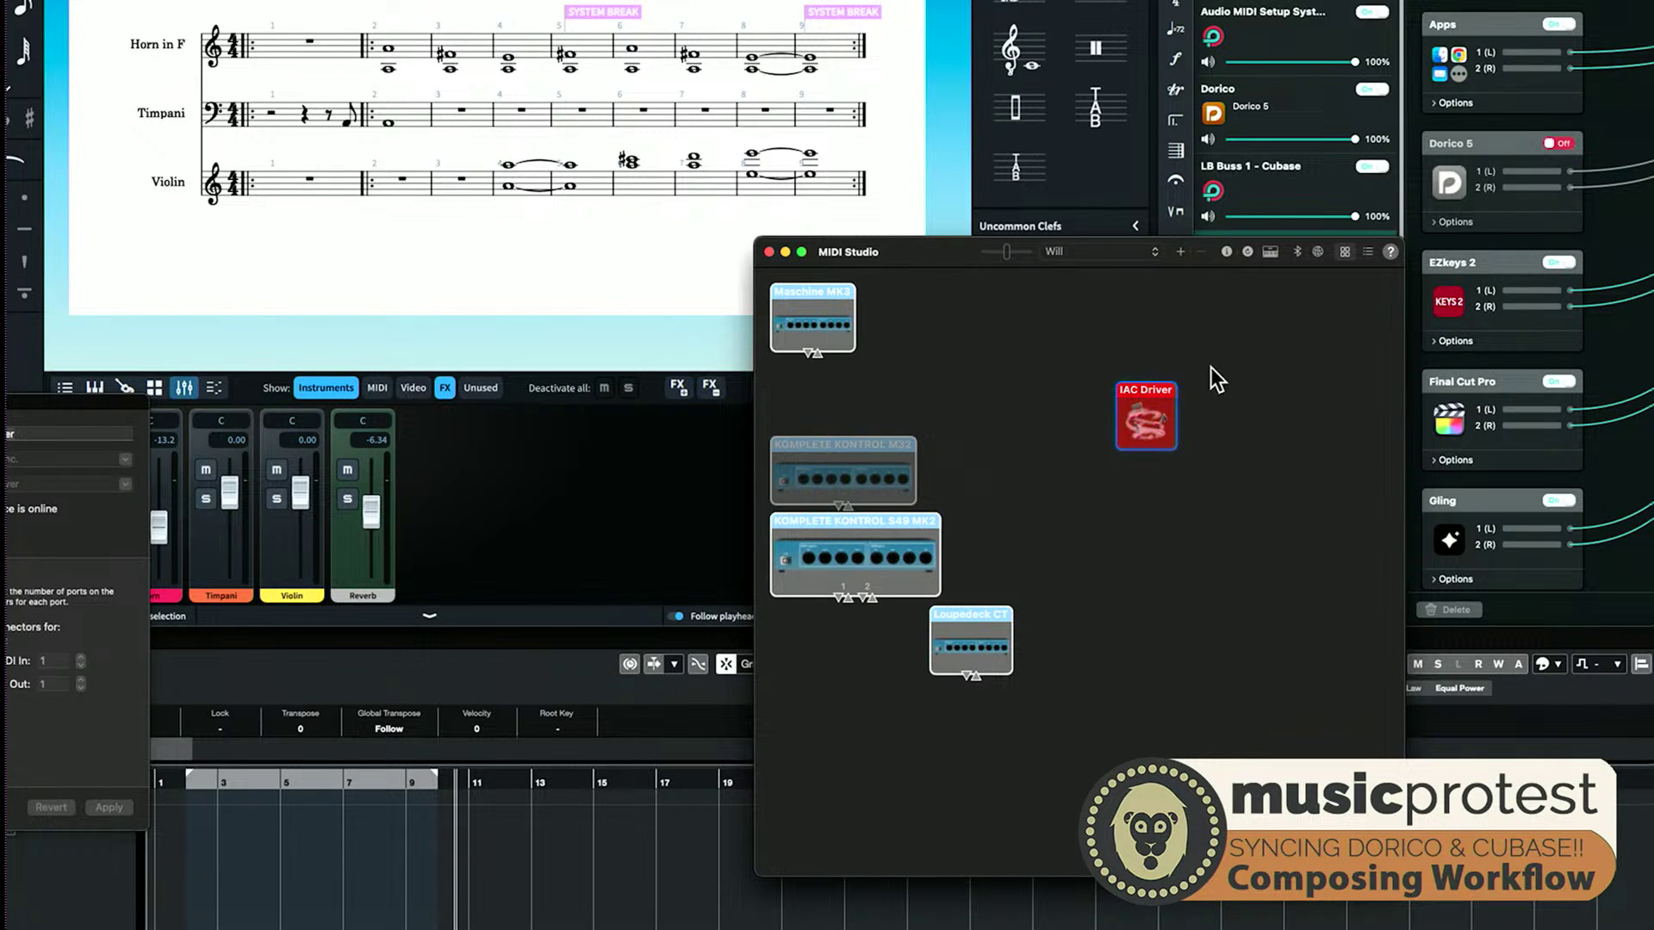
{"action": "double_click", "coordinate": [1151, 388]}
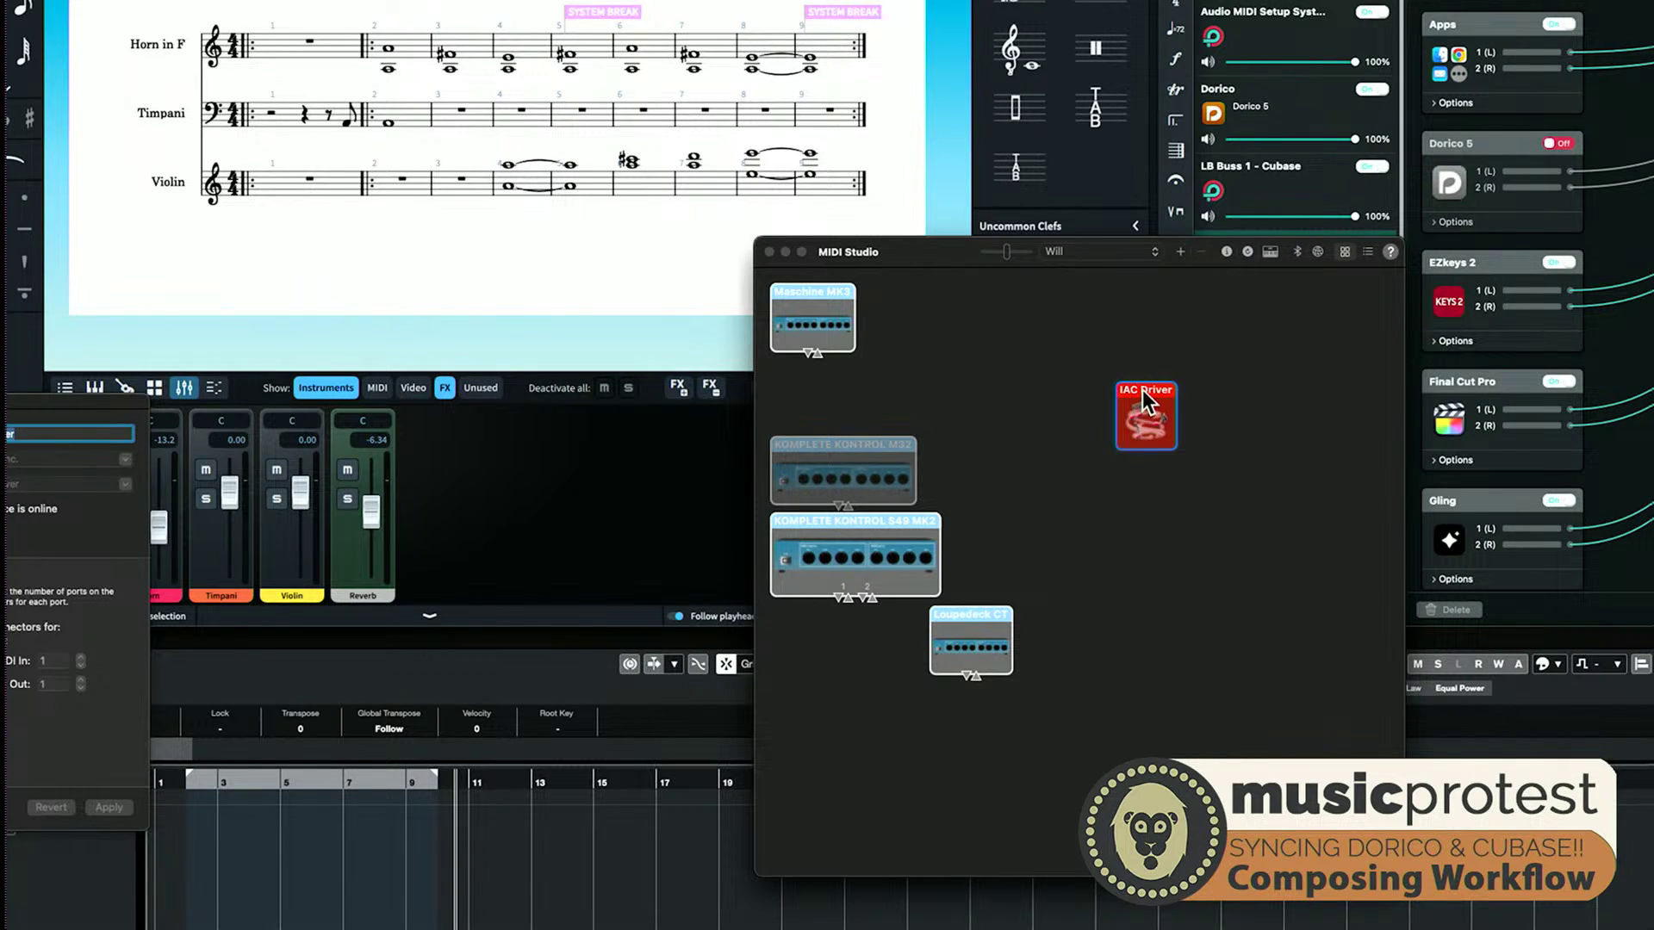
{"action": "left_click_drag", "start_coordinate": [125, 401], "coordinate": [1005, 328]}
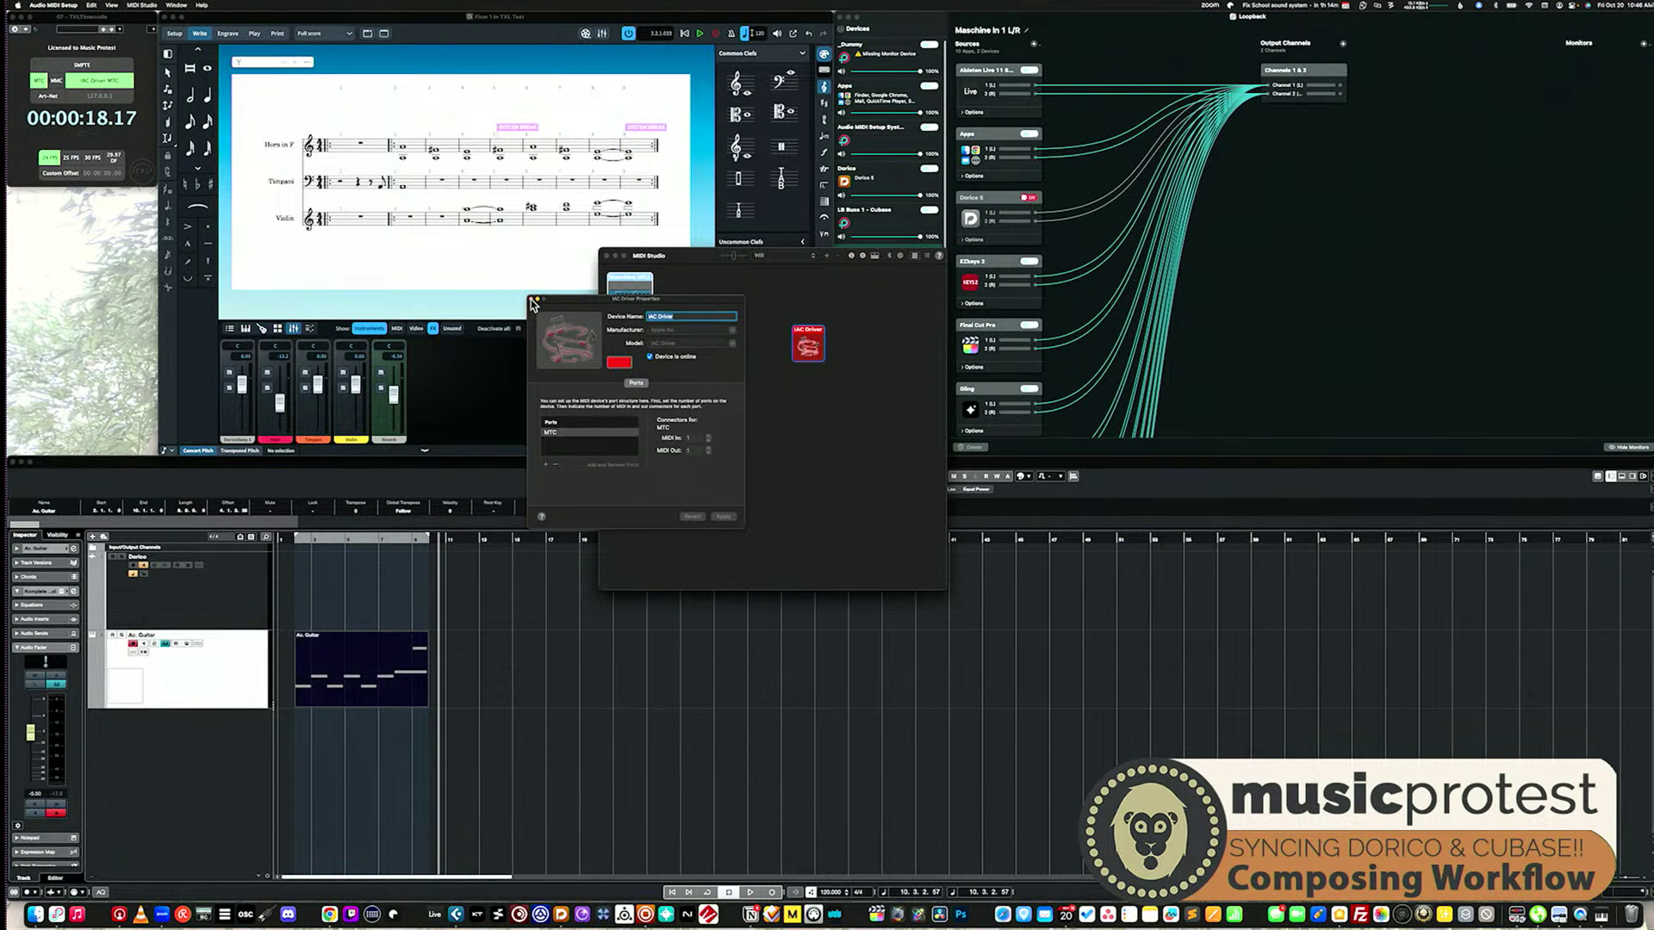
Reopen the IAC Driver's properties to examine its online setting and MTC port, and close them together with MIDI Studio
{"action": "left_click", "coordinate": [535, 299]}
{"action": "double_click", "coordinate": [805, 339]}
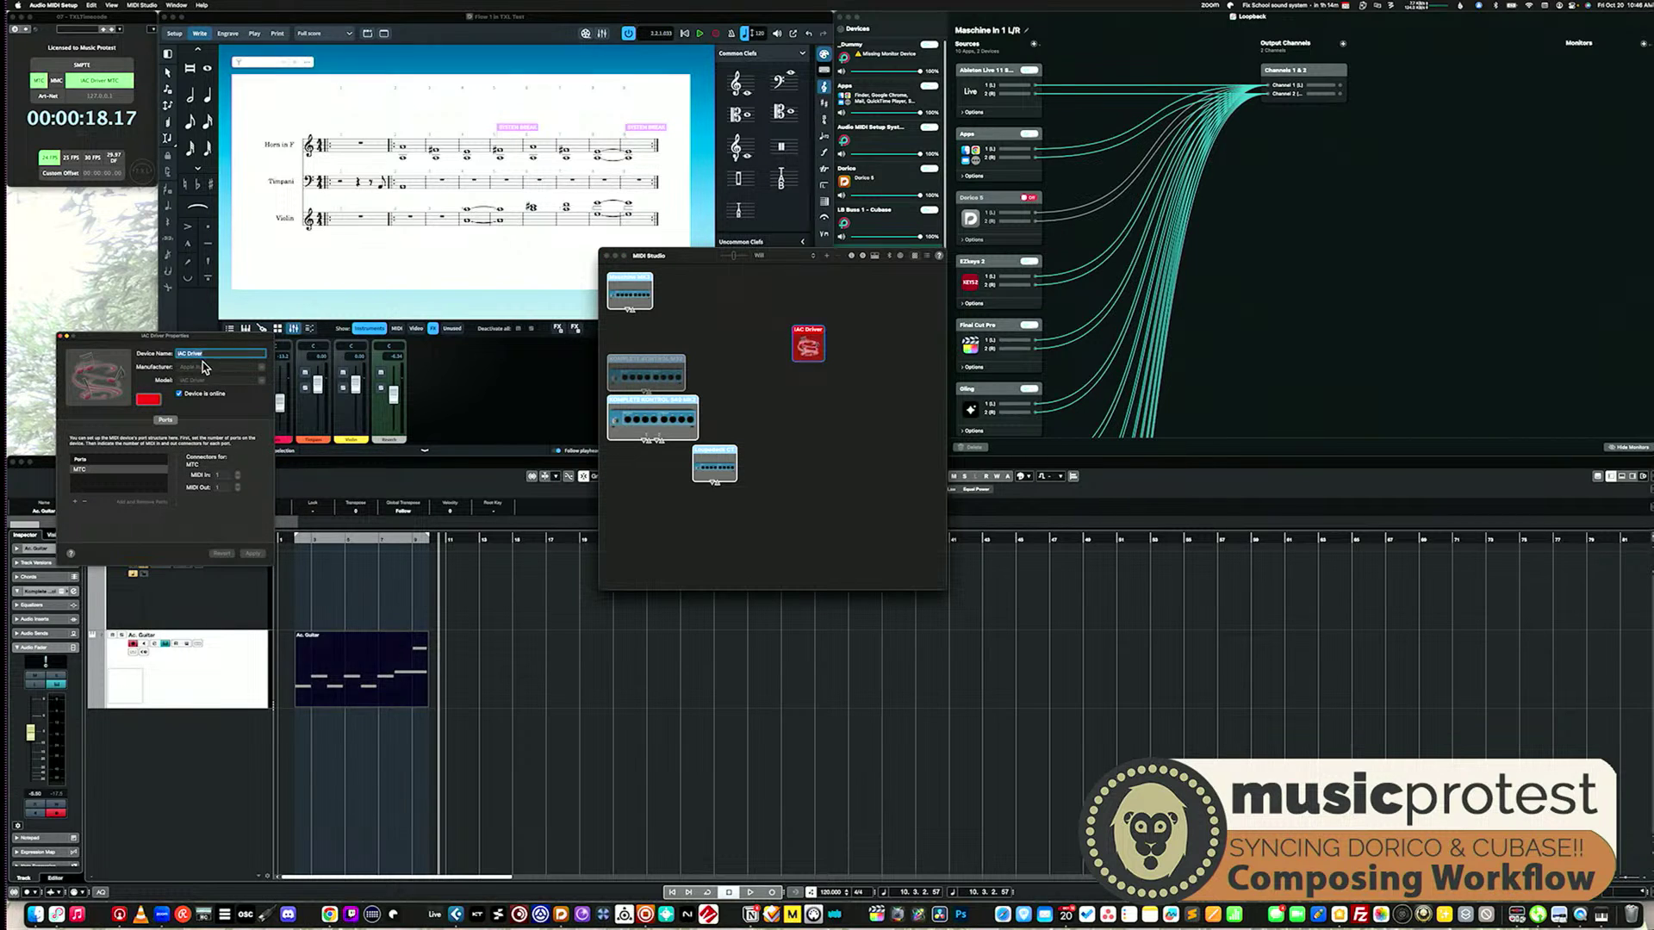
{"action": "left_click_drag", "start_coordinate": [190, 340], "coordinate": [796, 417]}
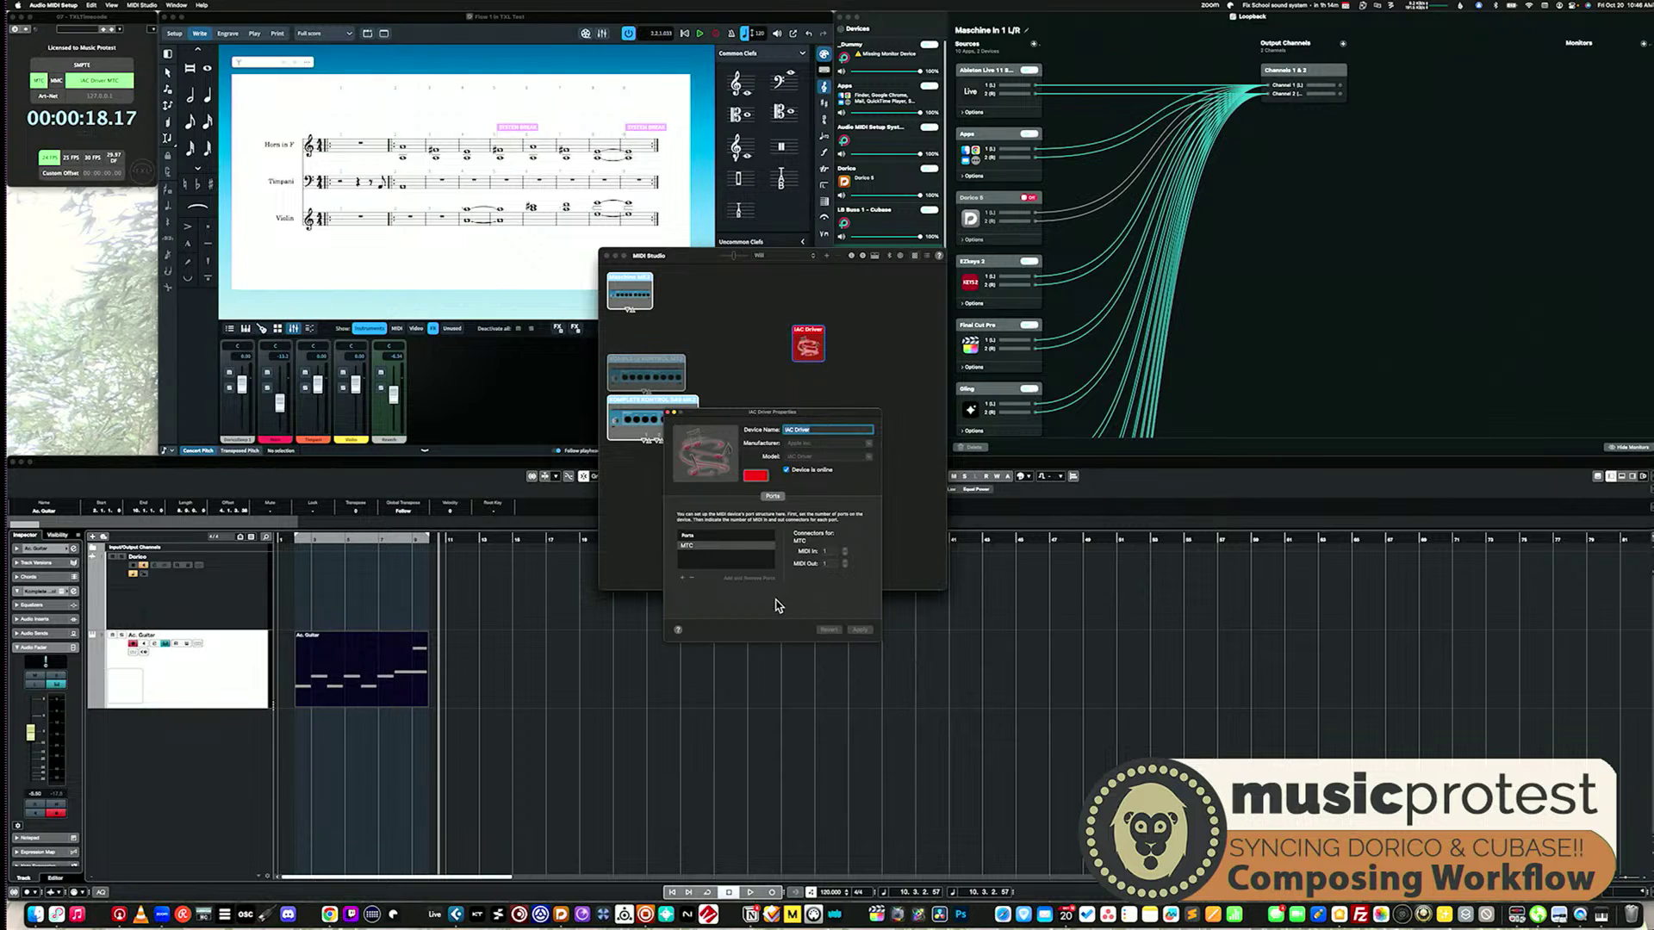
{"action": "left_click", "coordinate": [668, 413]}
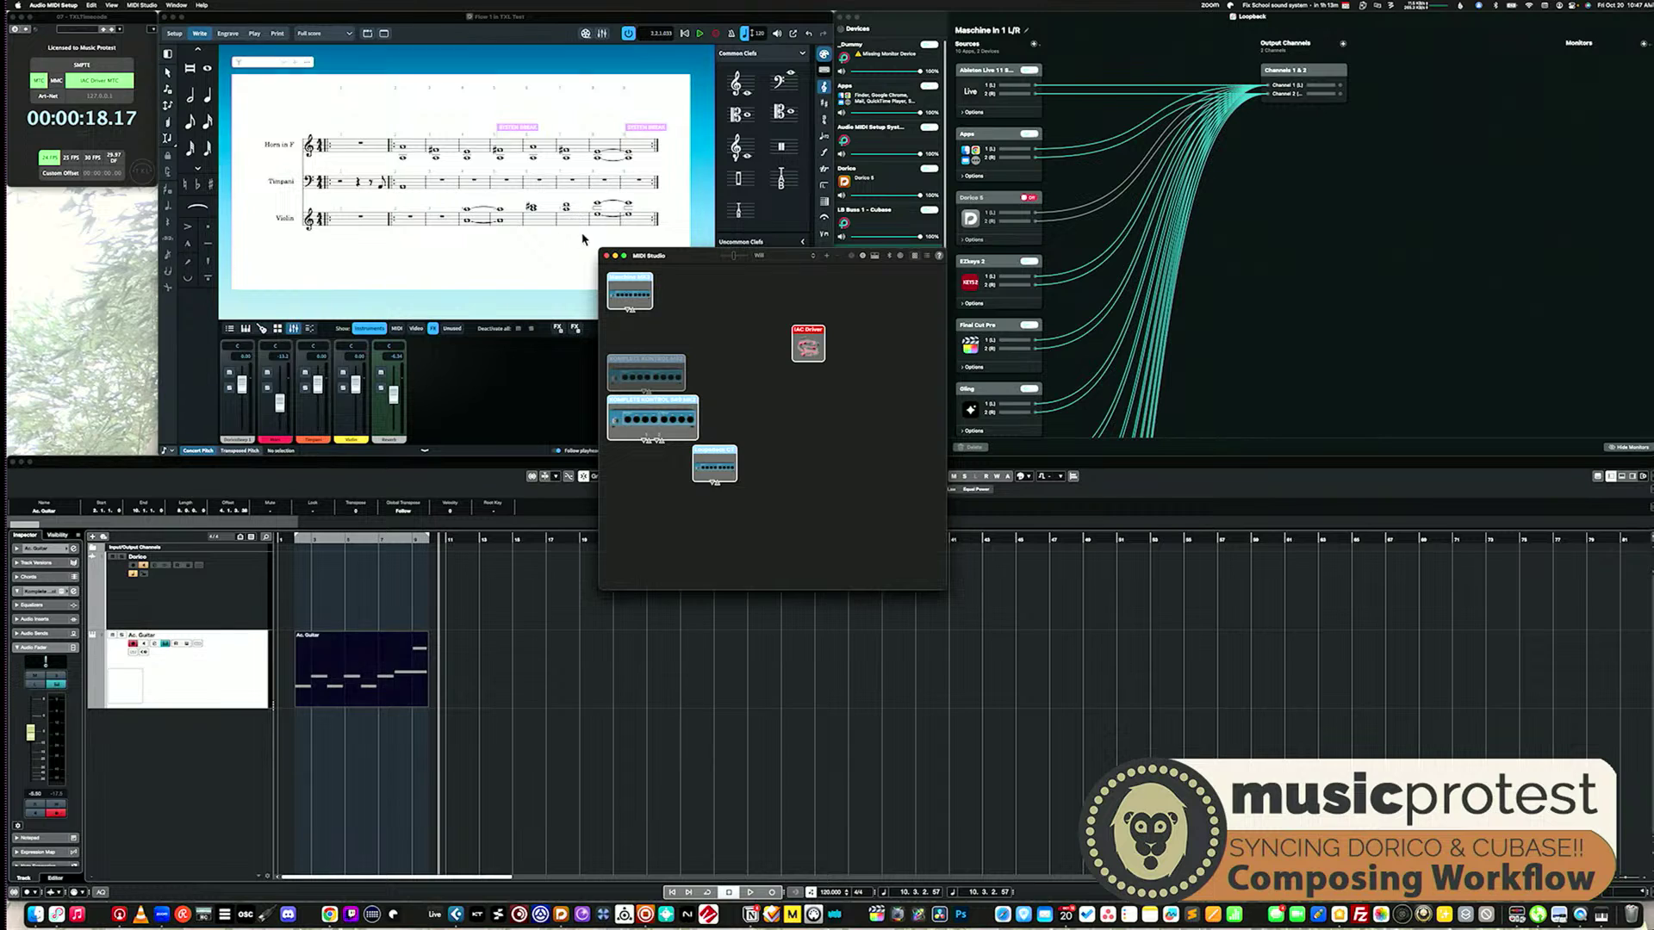
{"action": "left_click", "coordinate": [605, 256]}
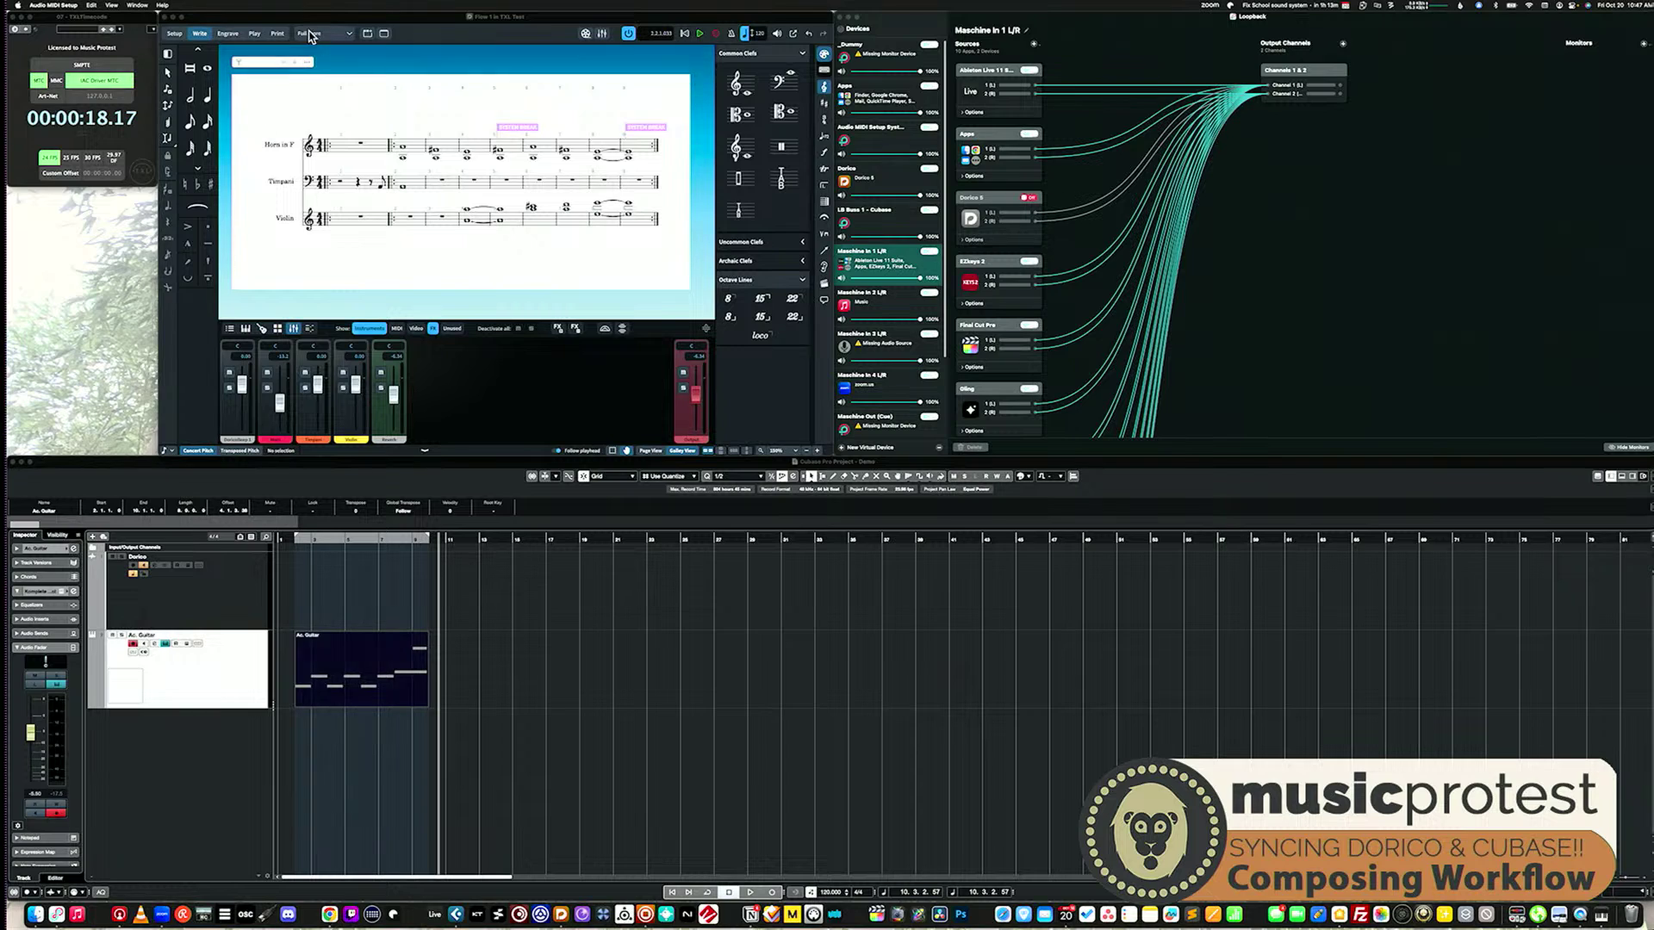
Switch to Dorico's Play mode and show the VST instrument list down to the TXLTimecode slot
{"action": "left_click", "coordinate": [255, 34]}
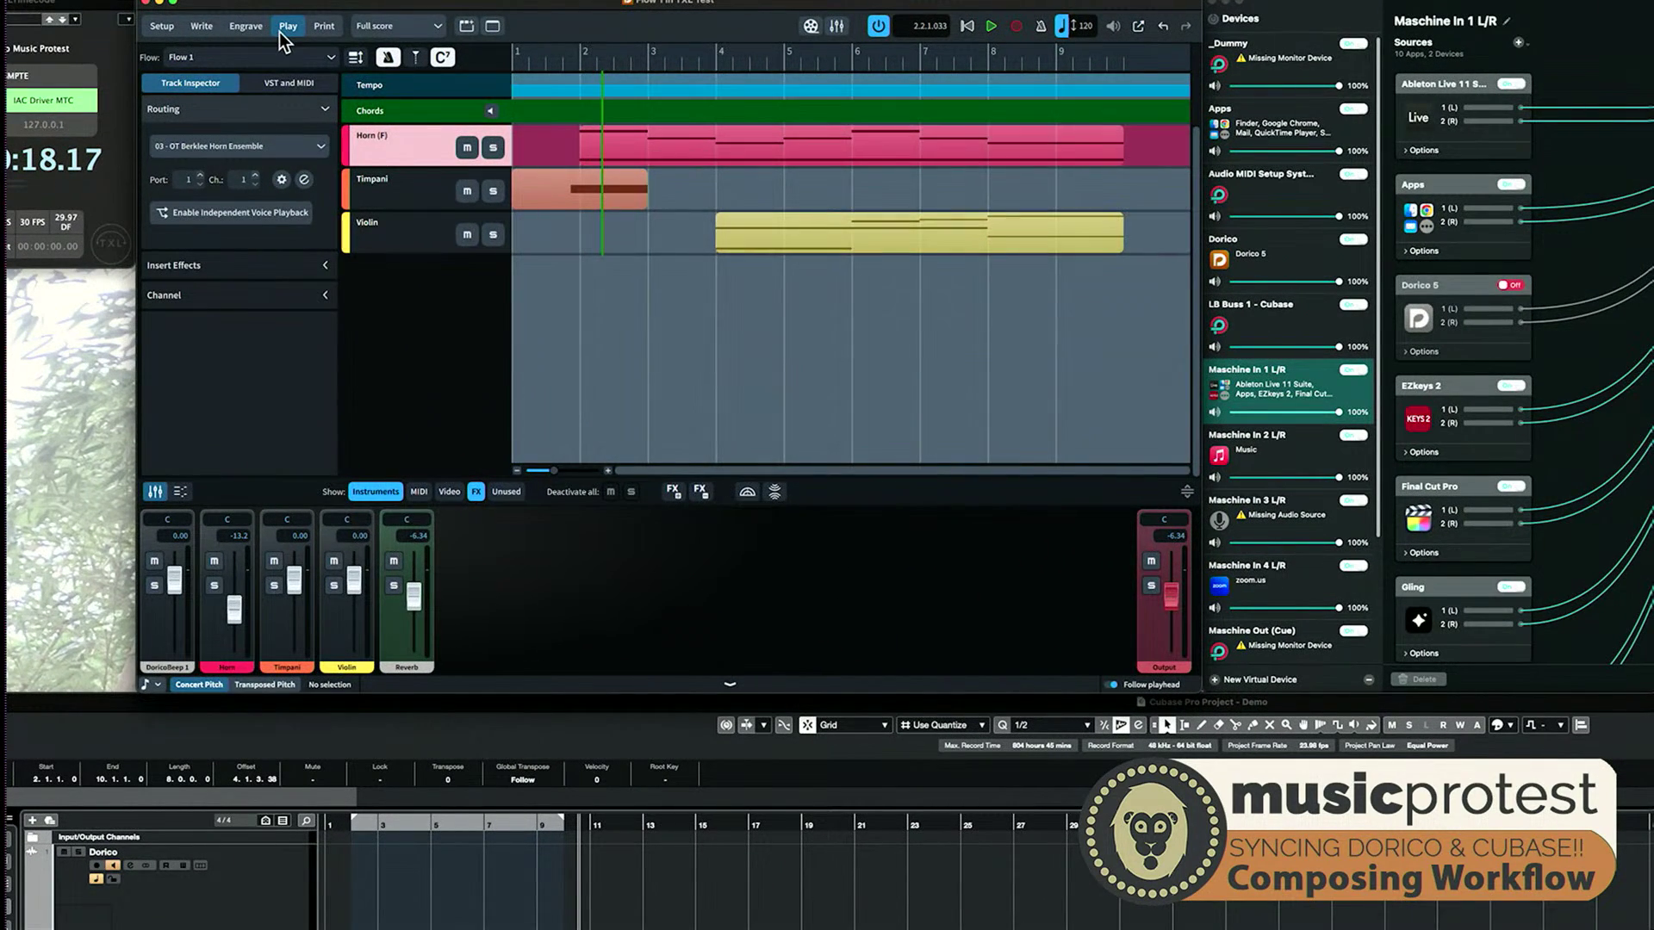
{"action": "left_click", "coordinate": [284, 82]}
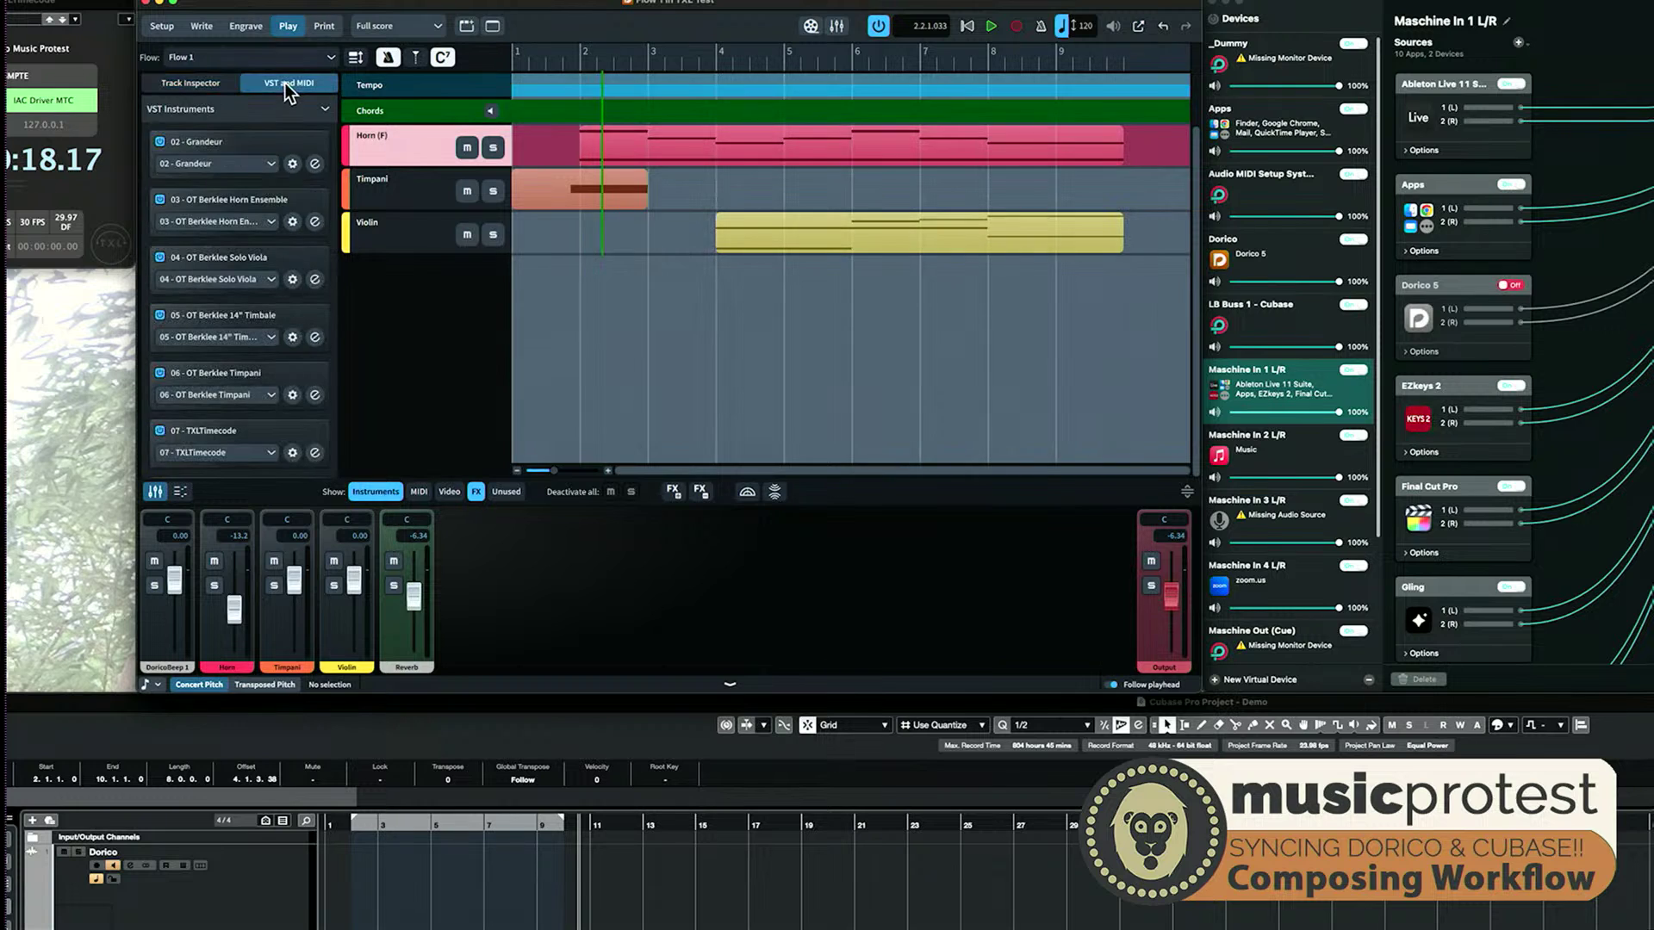
{"action": "left_click", "coordinate": [207, 84]}
{"action": "left_click", "coordinate": [281, 81]}
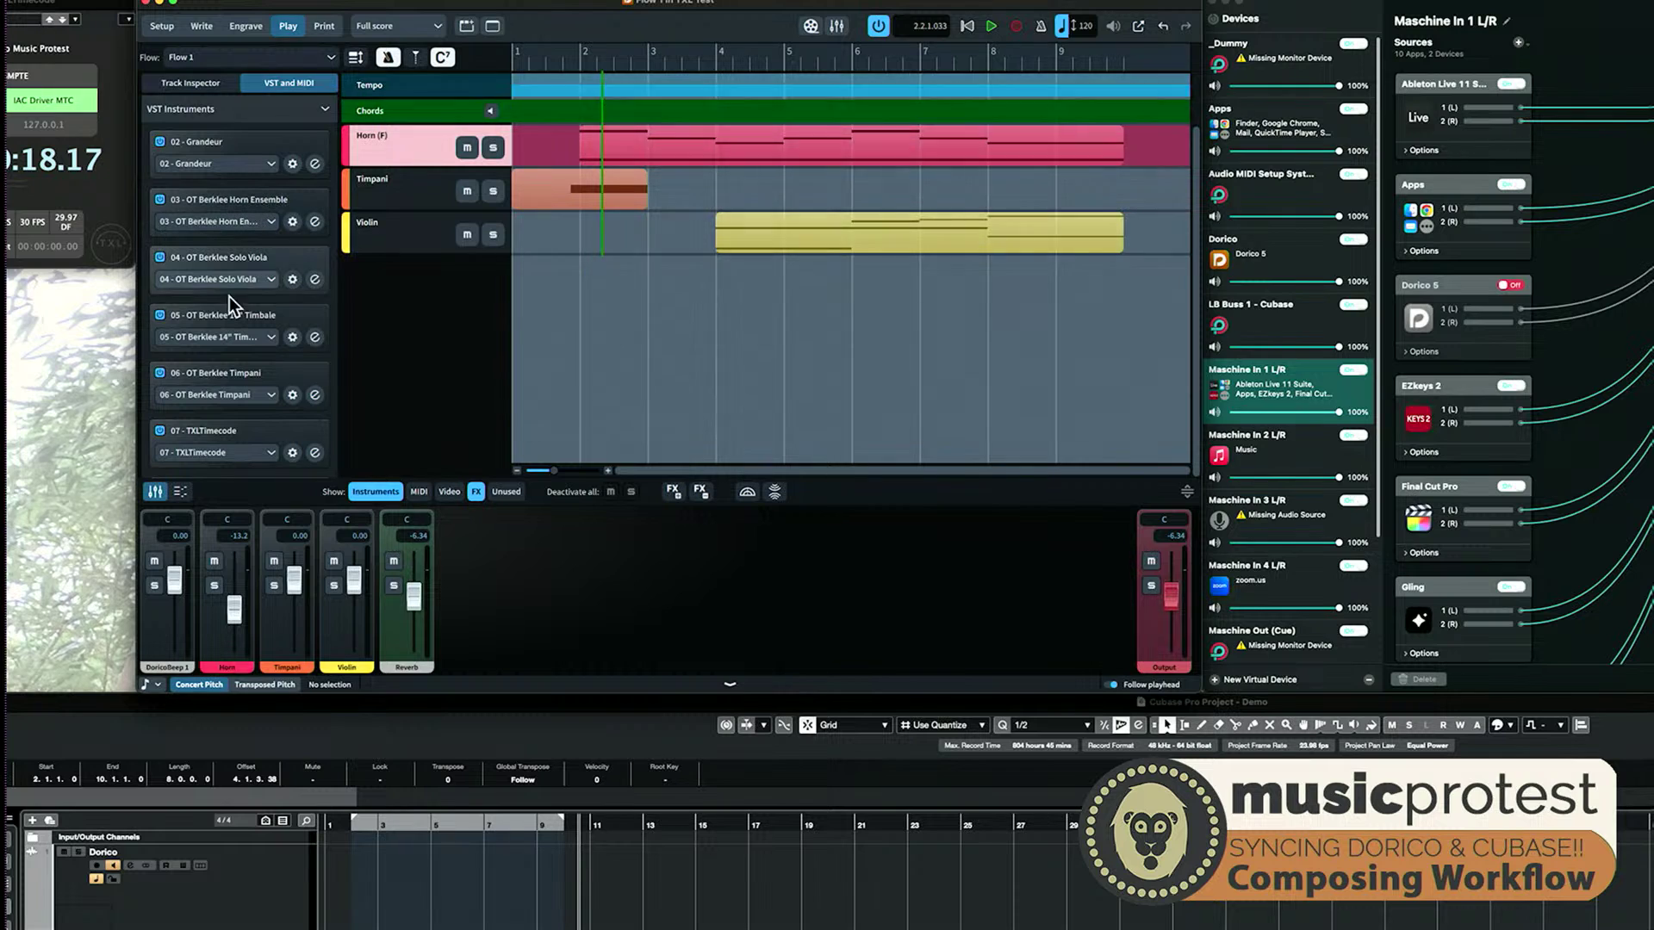
{"action": "scroll", "coordinate": [258, 354], "scroll_direction": "down", "scroll_amount": 5}
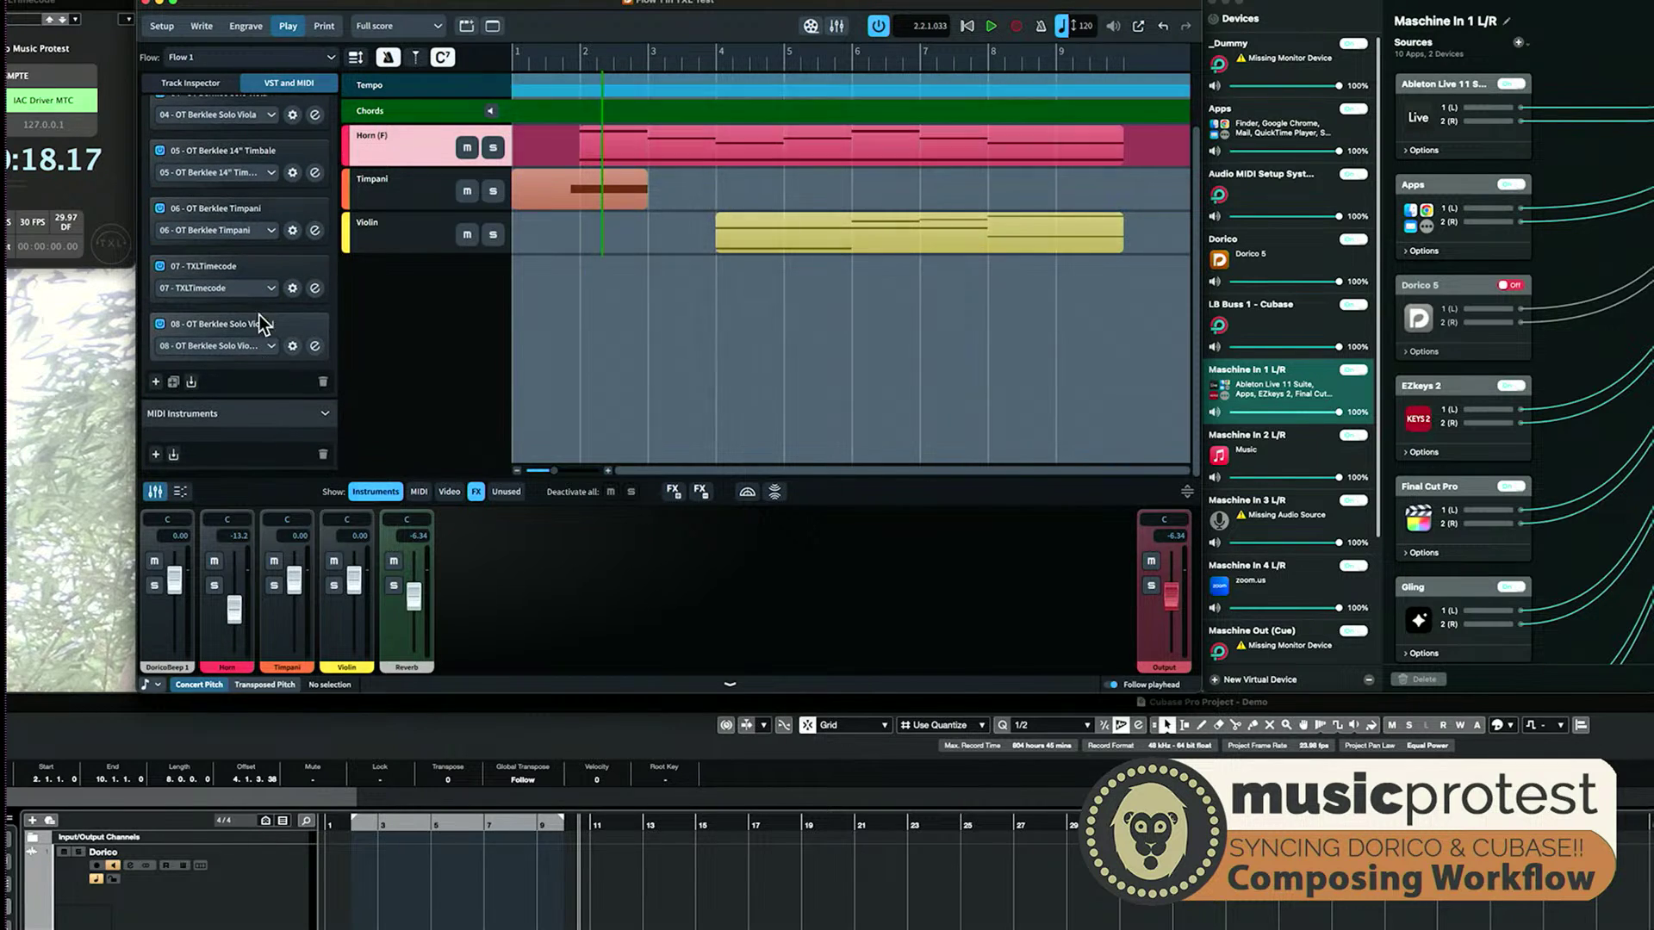
Look up TXLTimecode among the TXL20 synth plug-ins offered for VST instrument slot 07
{"action": "left_click", "coordinate": [220, 287]}
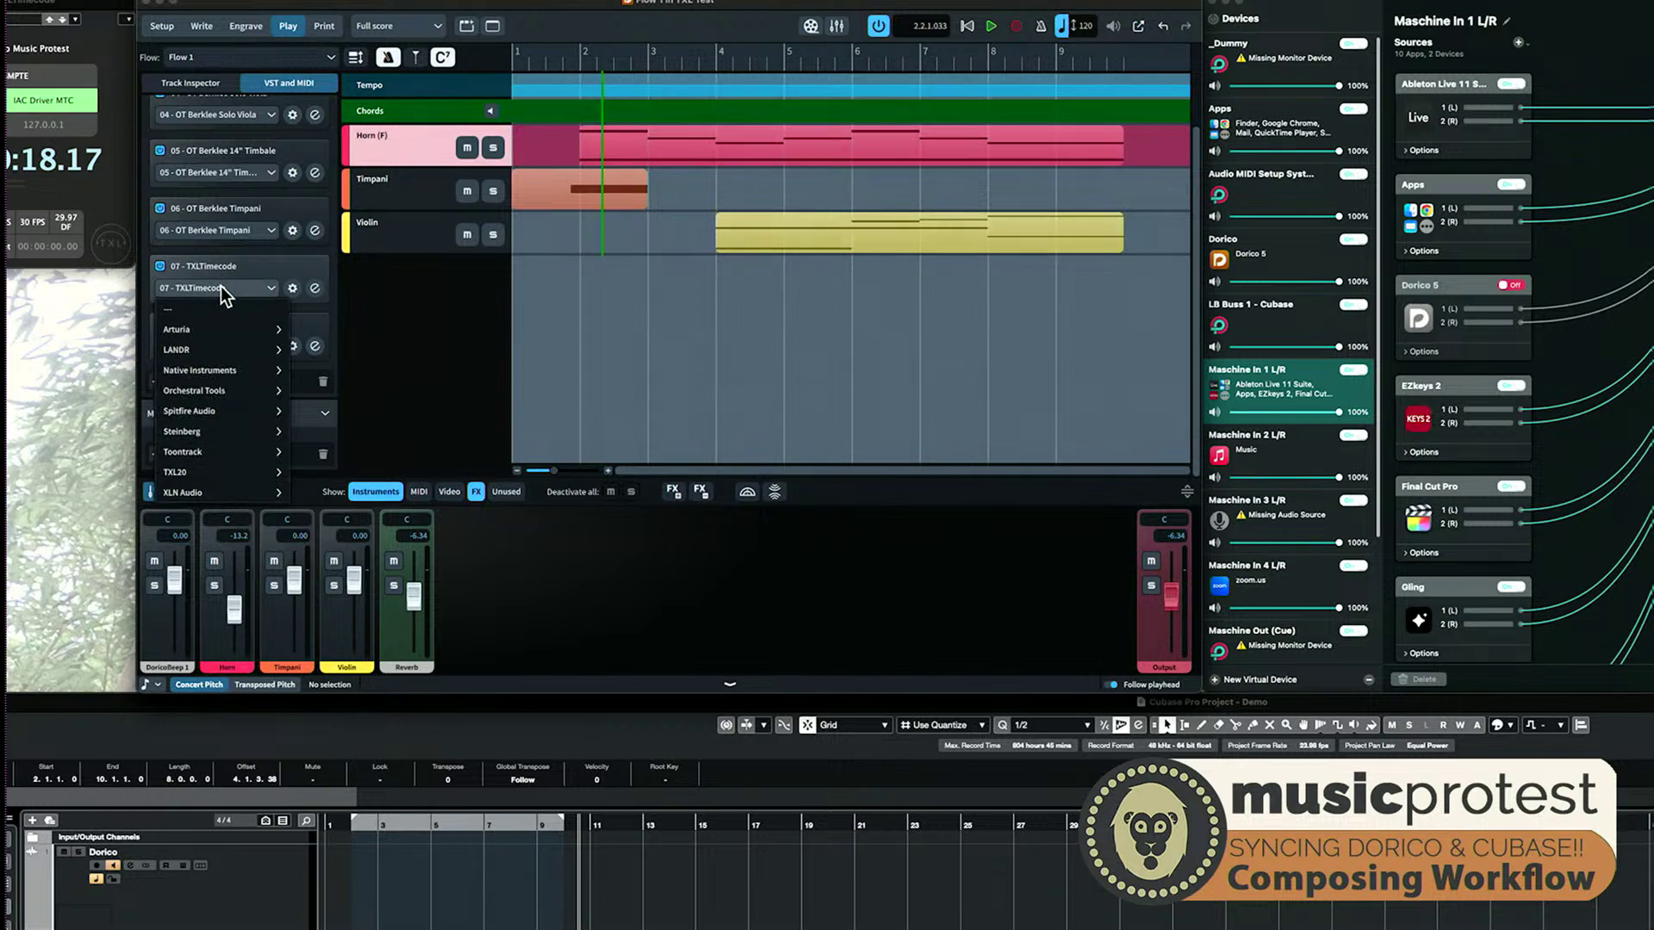
{"action": "left_click", "coordinate": [230, 469]}
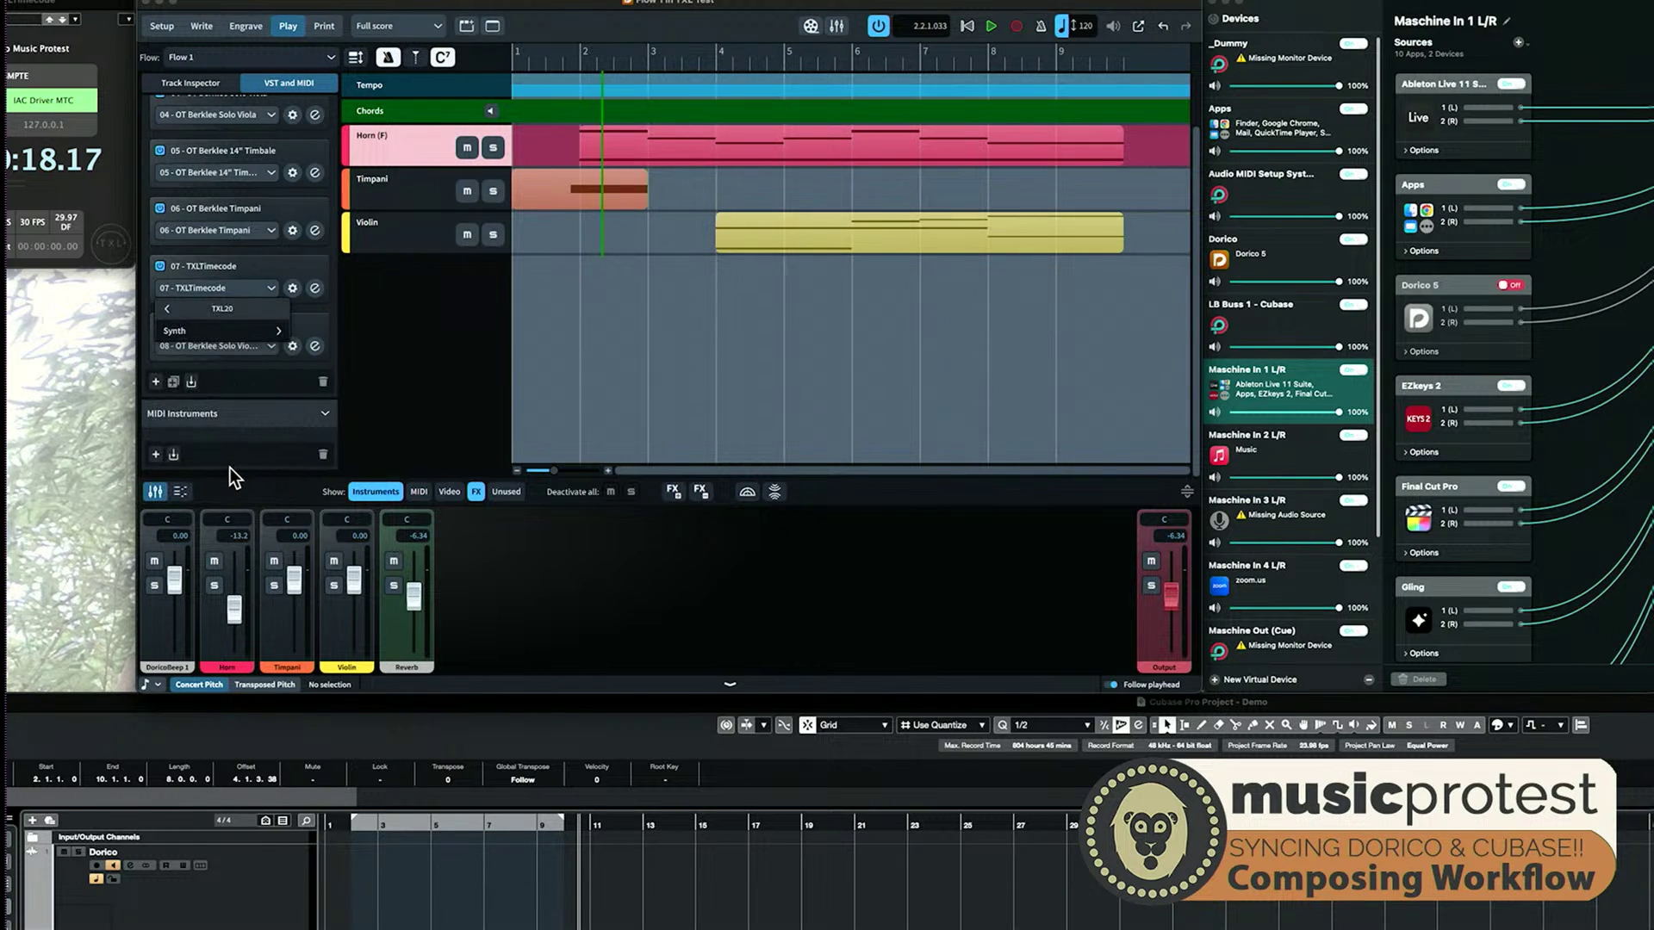
{"action": "left_click", "coordinate": [205, 331]}
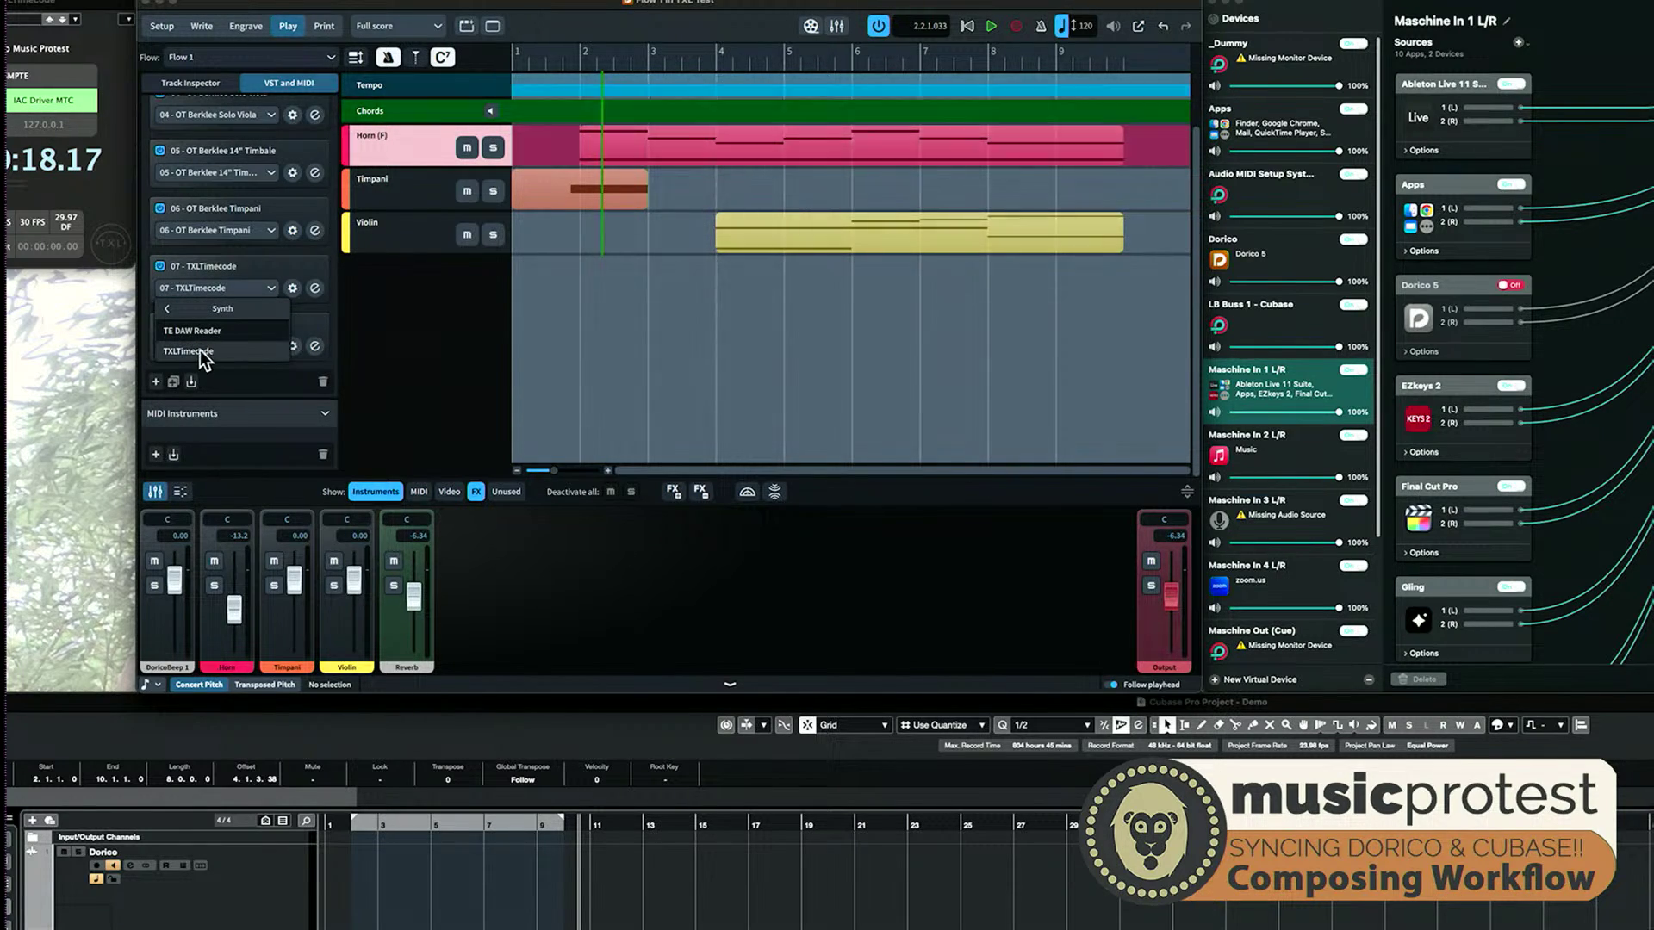
{"action": "left_click", "coordinate": [405, 300]}
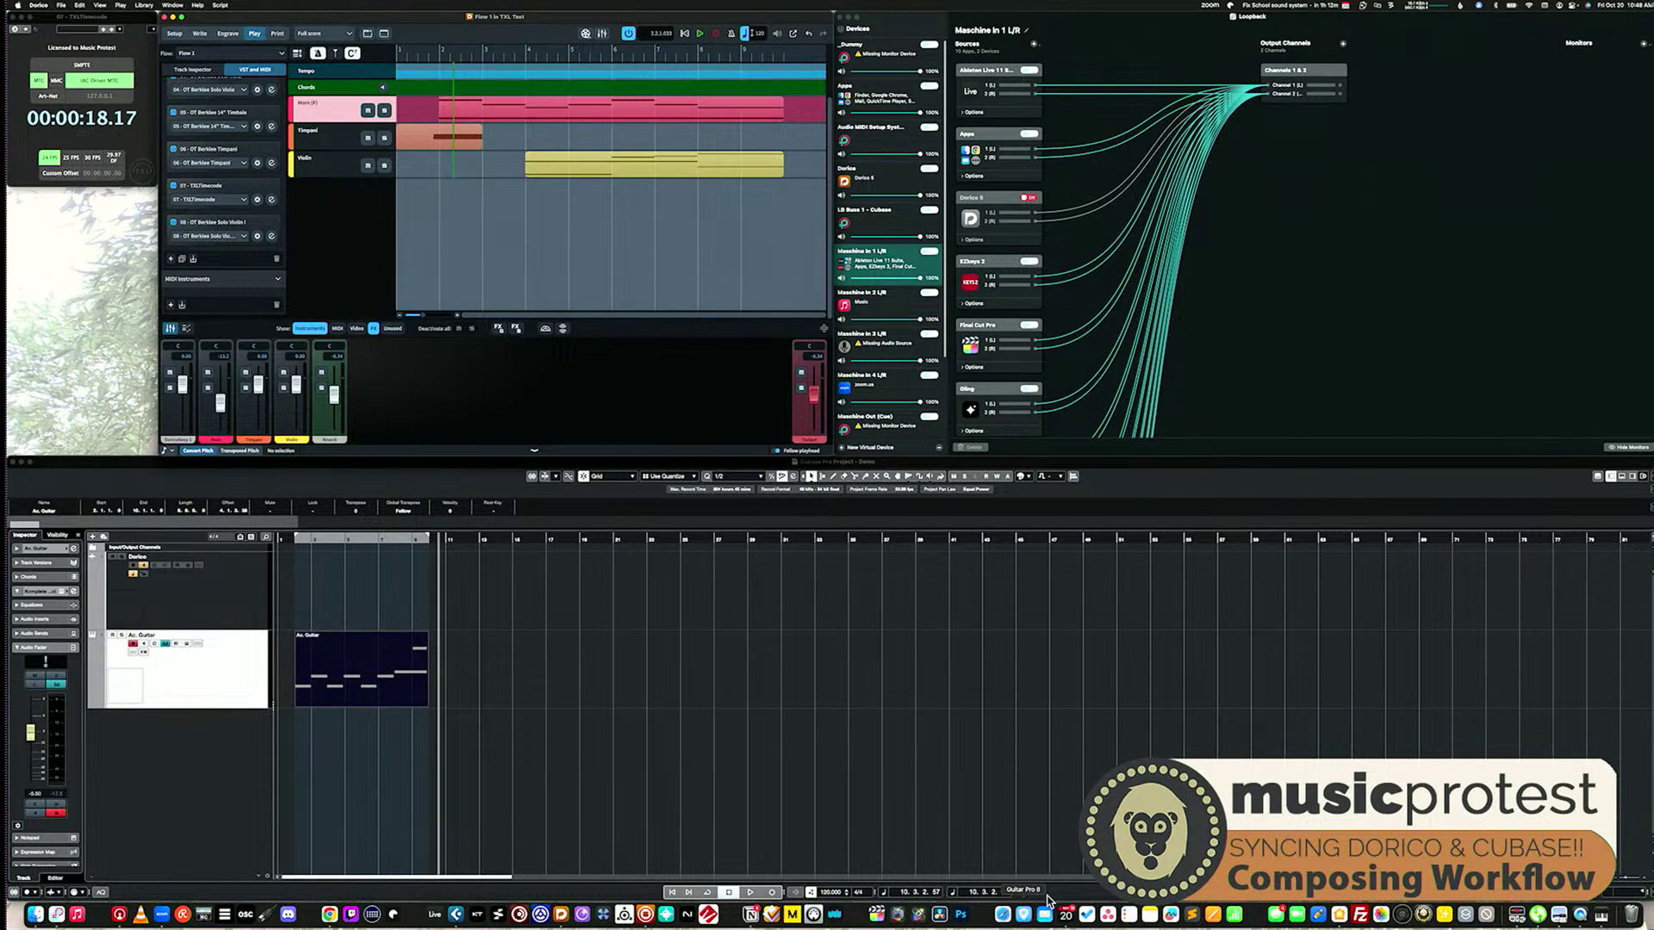
Switch to Safari, visit the plug-in maker's website at txl20.com, and close the browser window
{"action": "right_click", "coordinate": [1001, 916]}
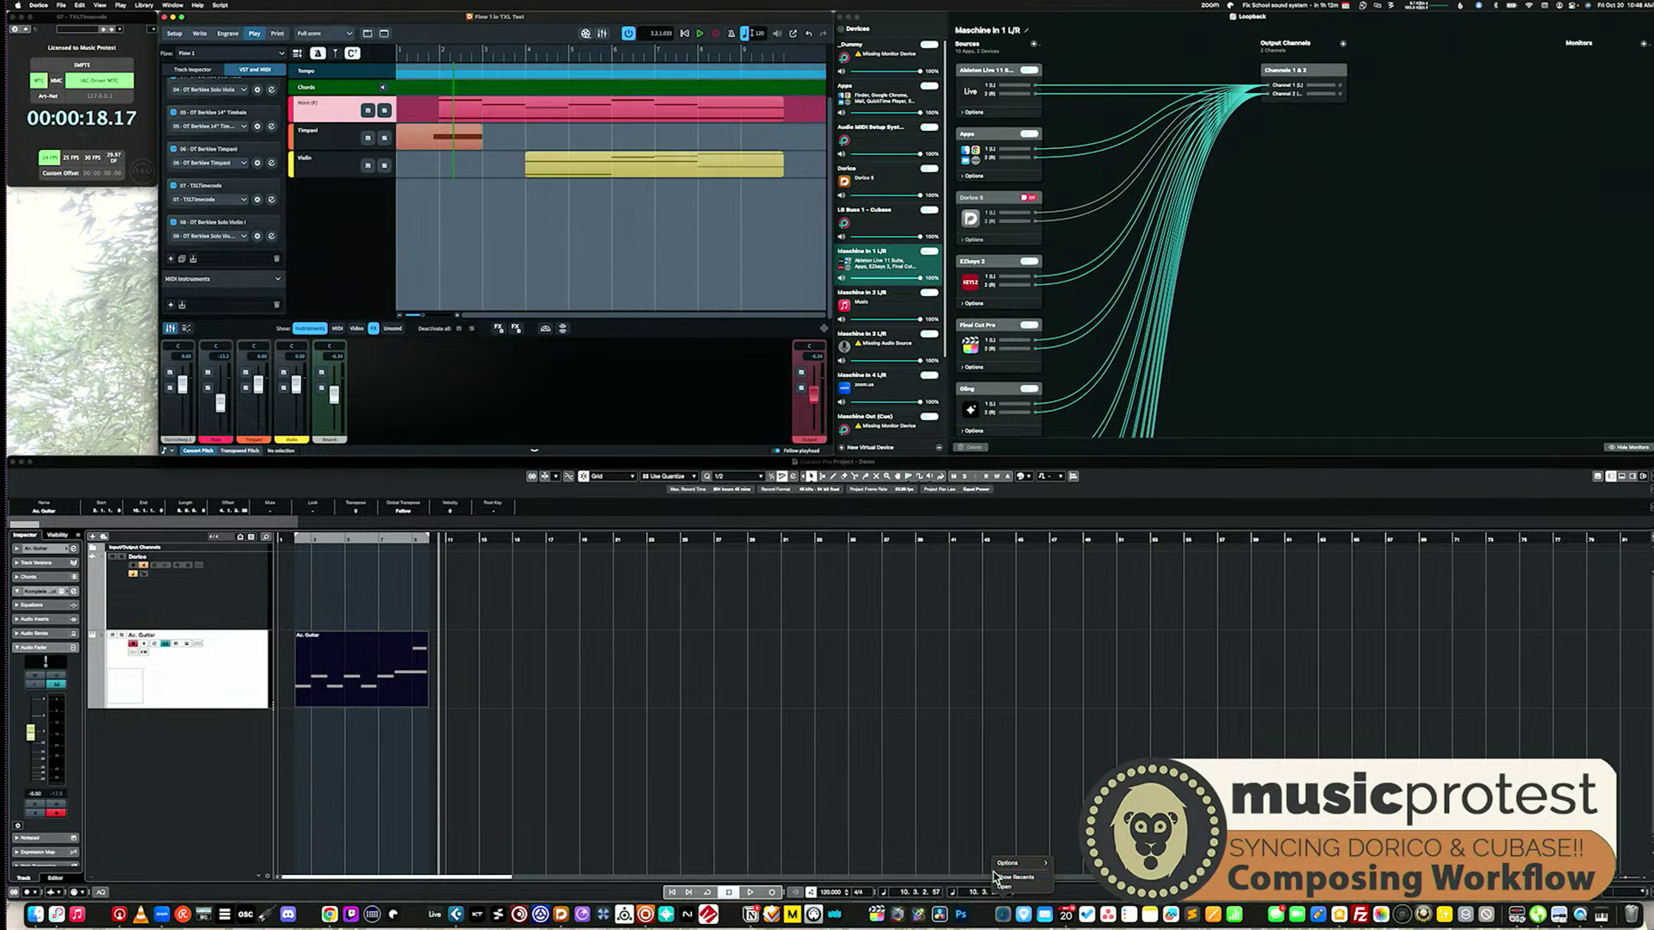
{"action": "left_click", "coordinate": [1004, 922]}
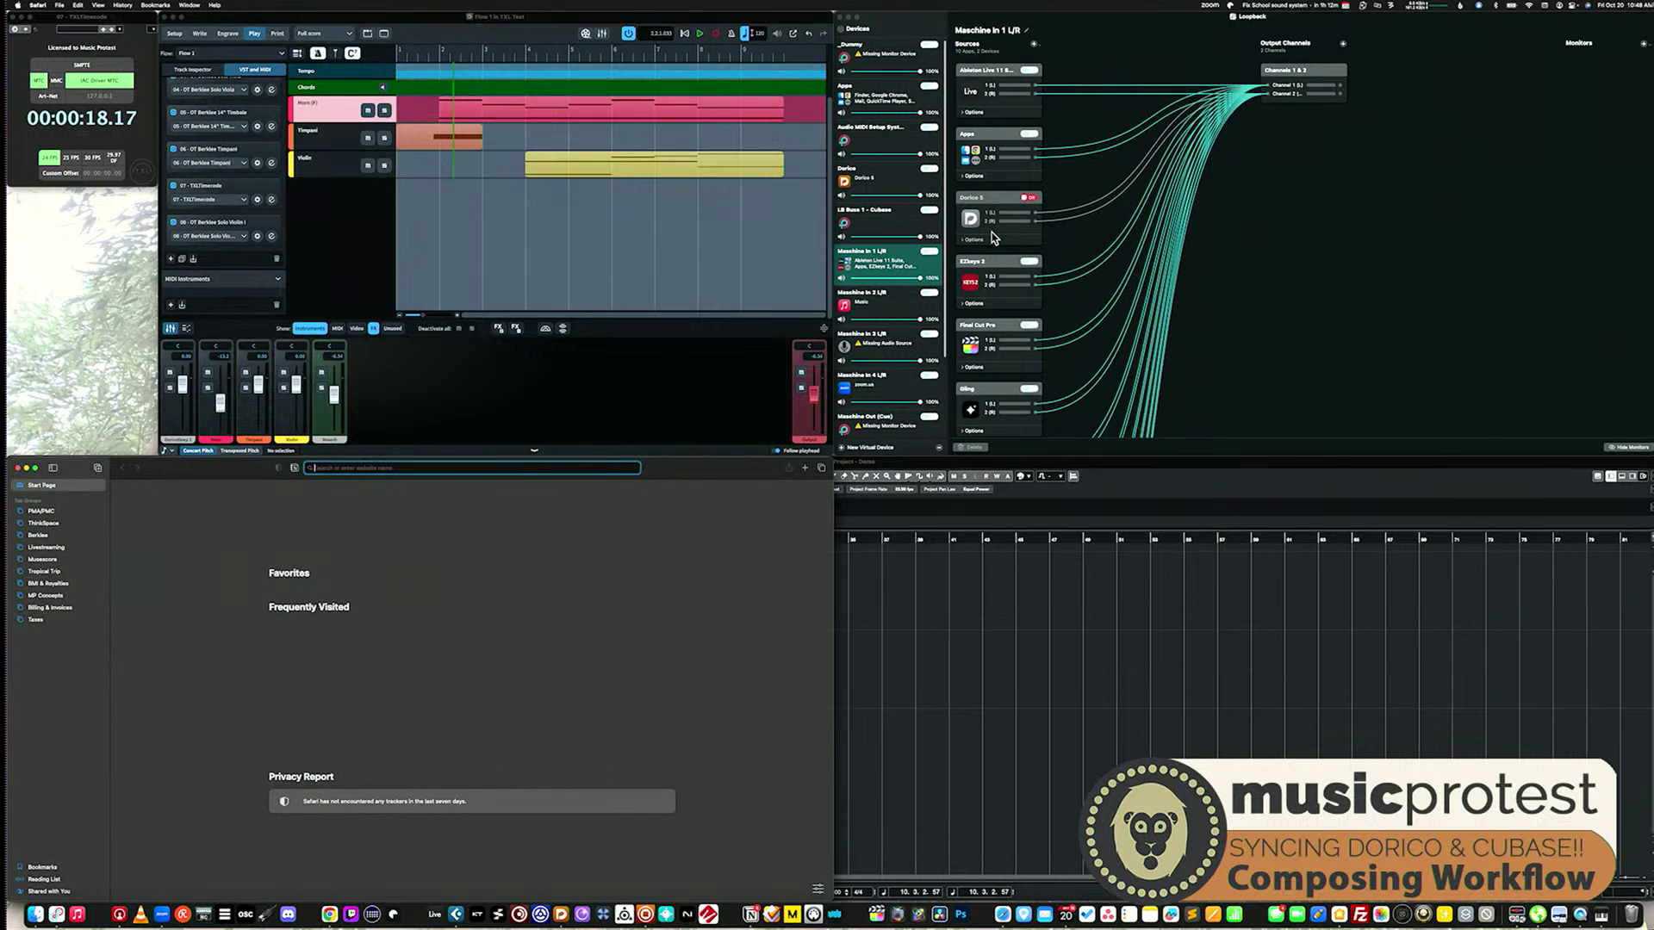
{"action": "type", "text": "txl20.com"}
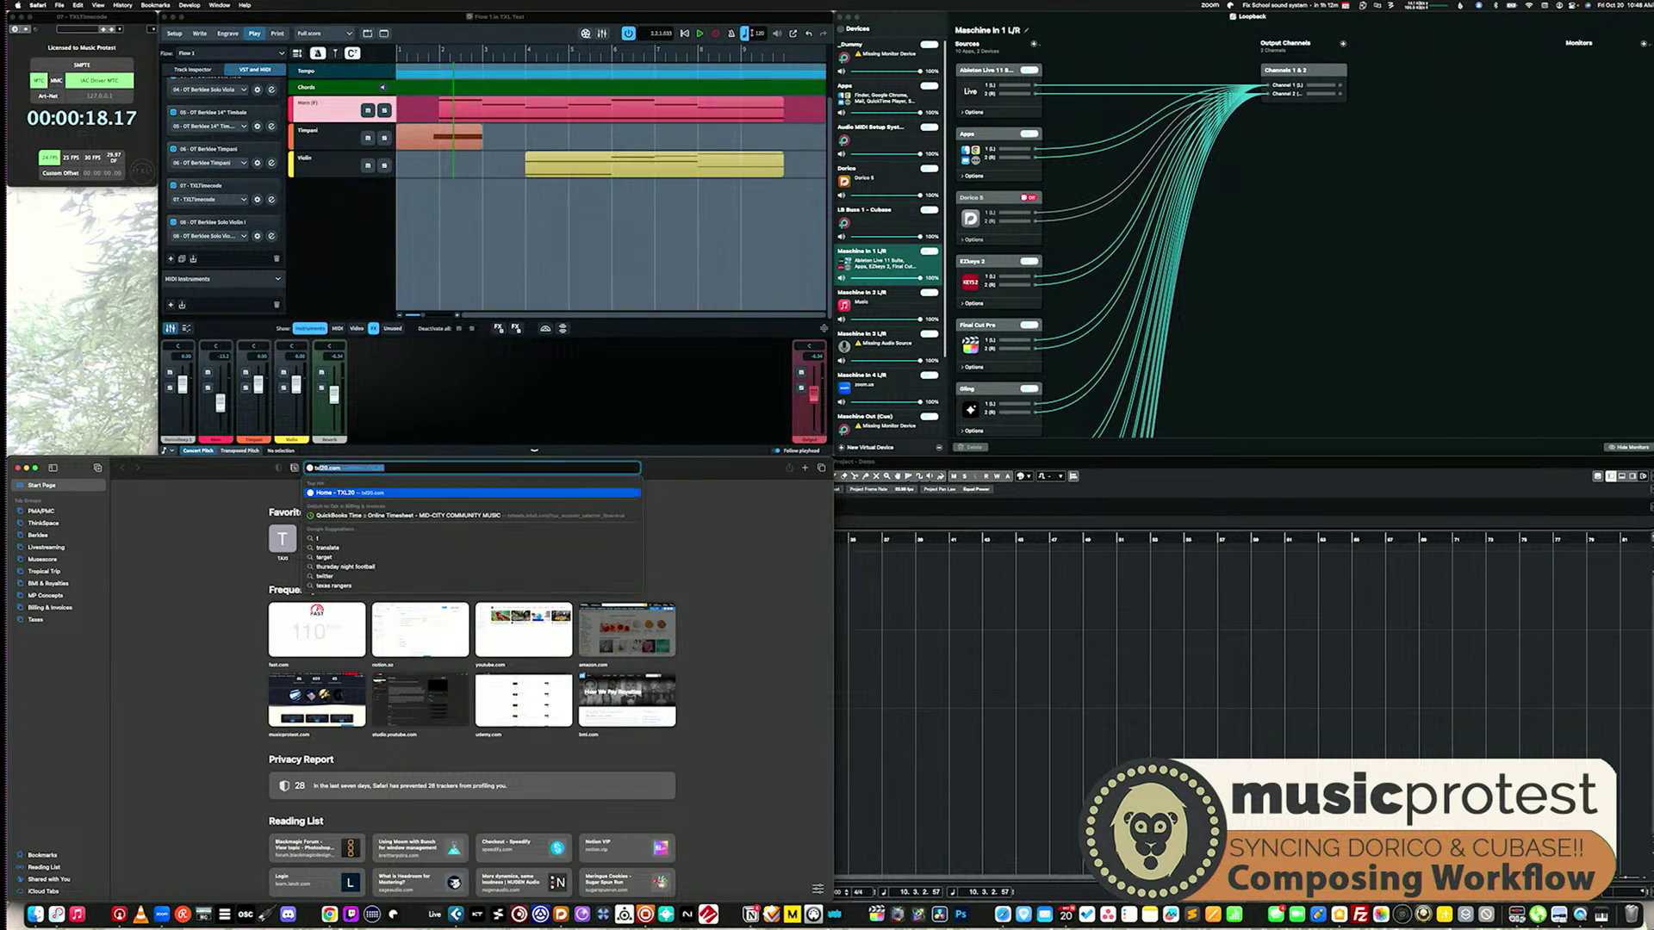
{"action": "key", "text": "Return"}
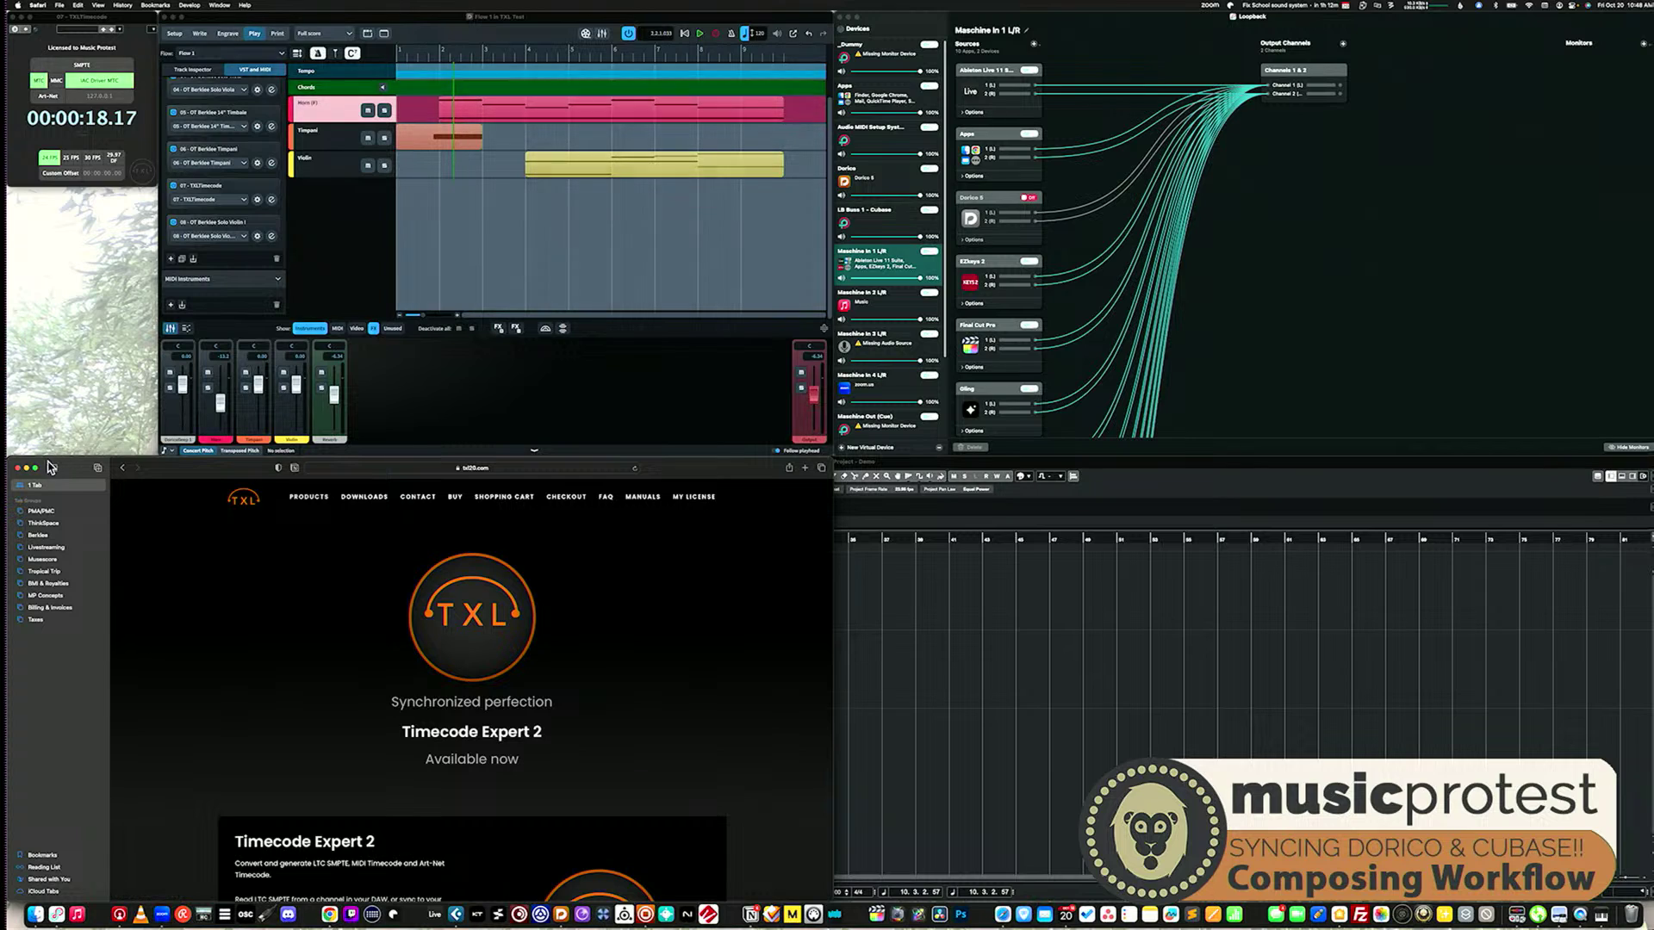
{"action": "left_click", "coordinate": [17, 469]}
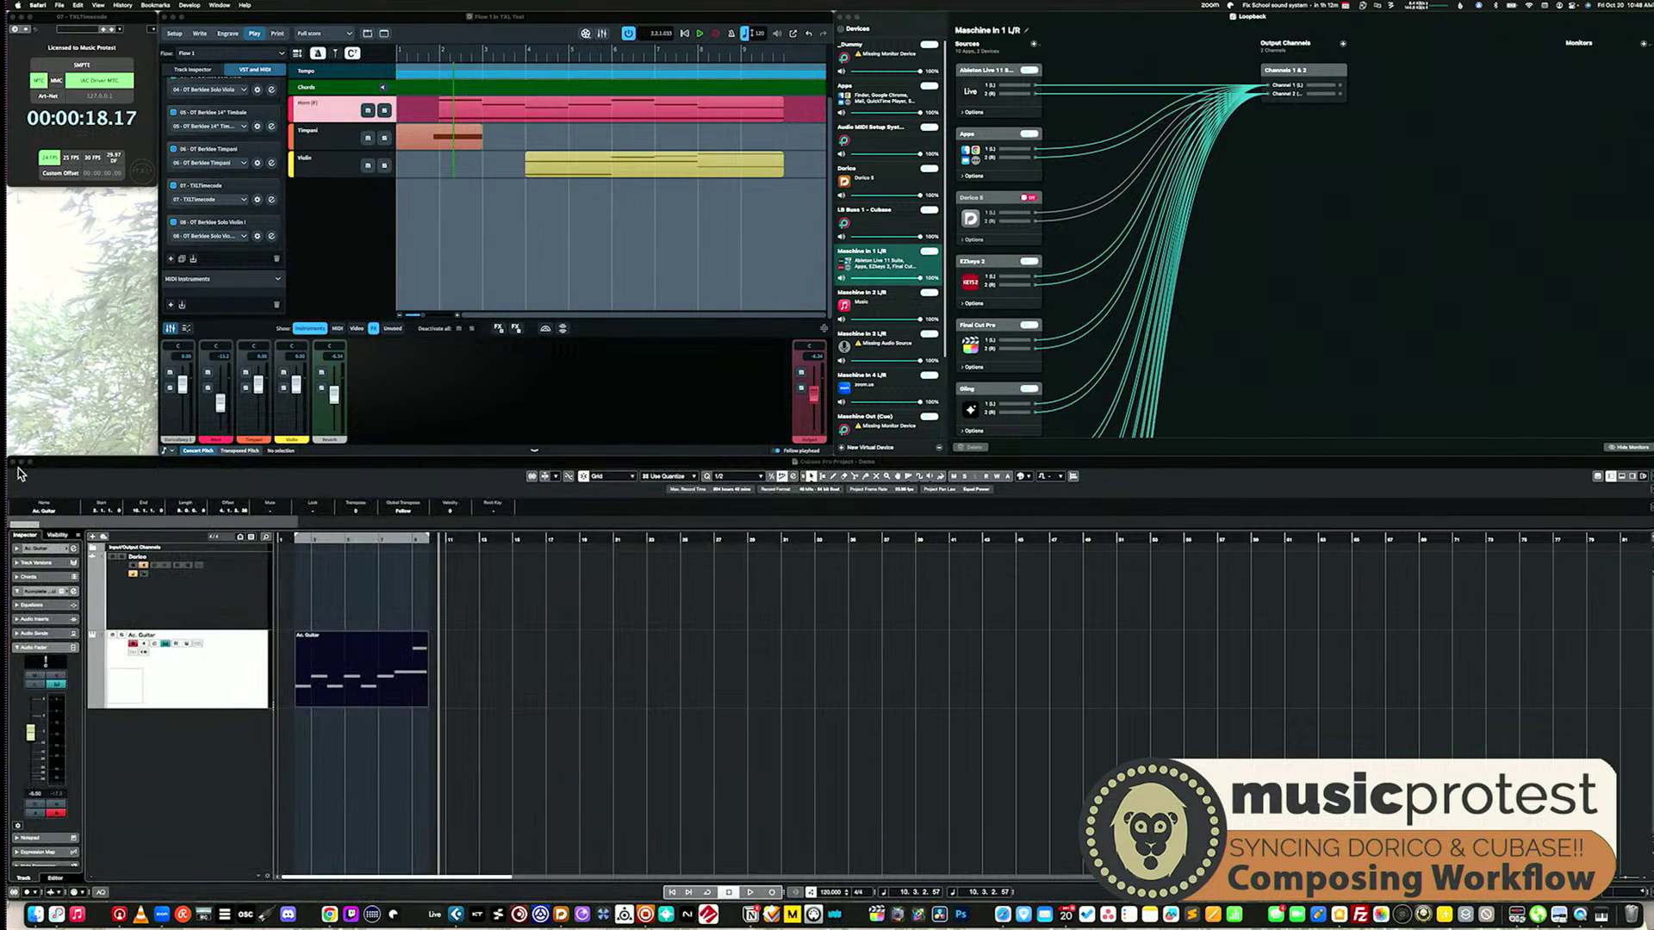
Choose IAC Driver MTC as the MIDI timecode output of the TXLTimecode instrument in slot 07
{"action": "left_click", "coordinate": [226, 189]}
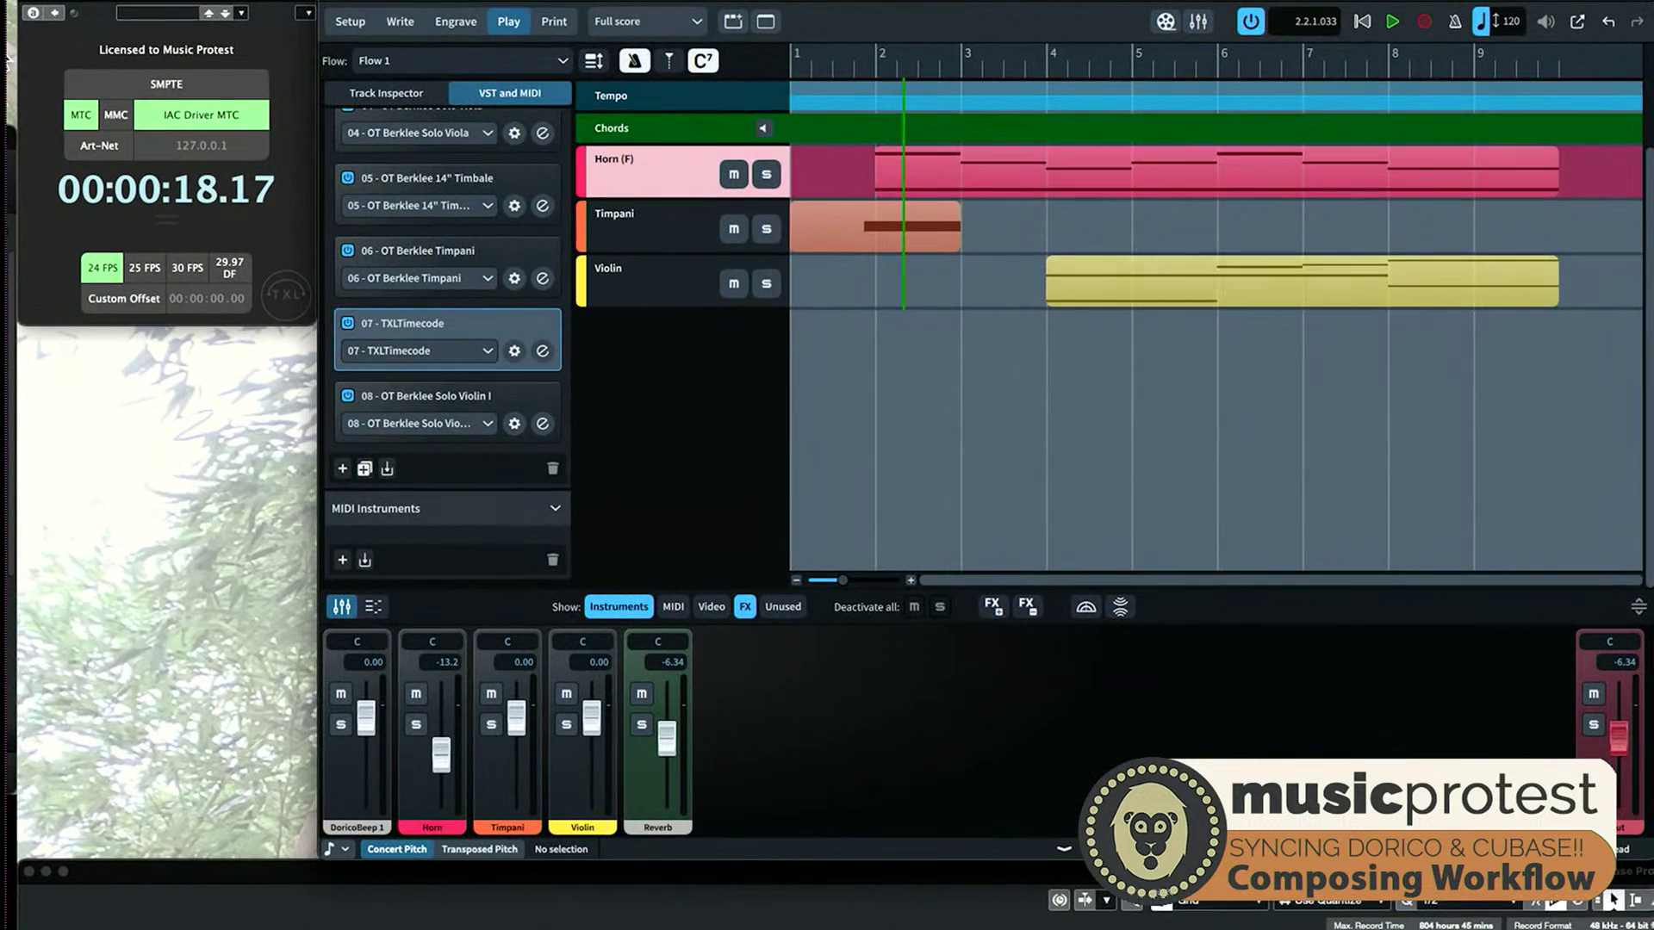
{"action": "left_click", "coordinate": [172, 34]}
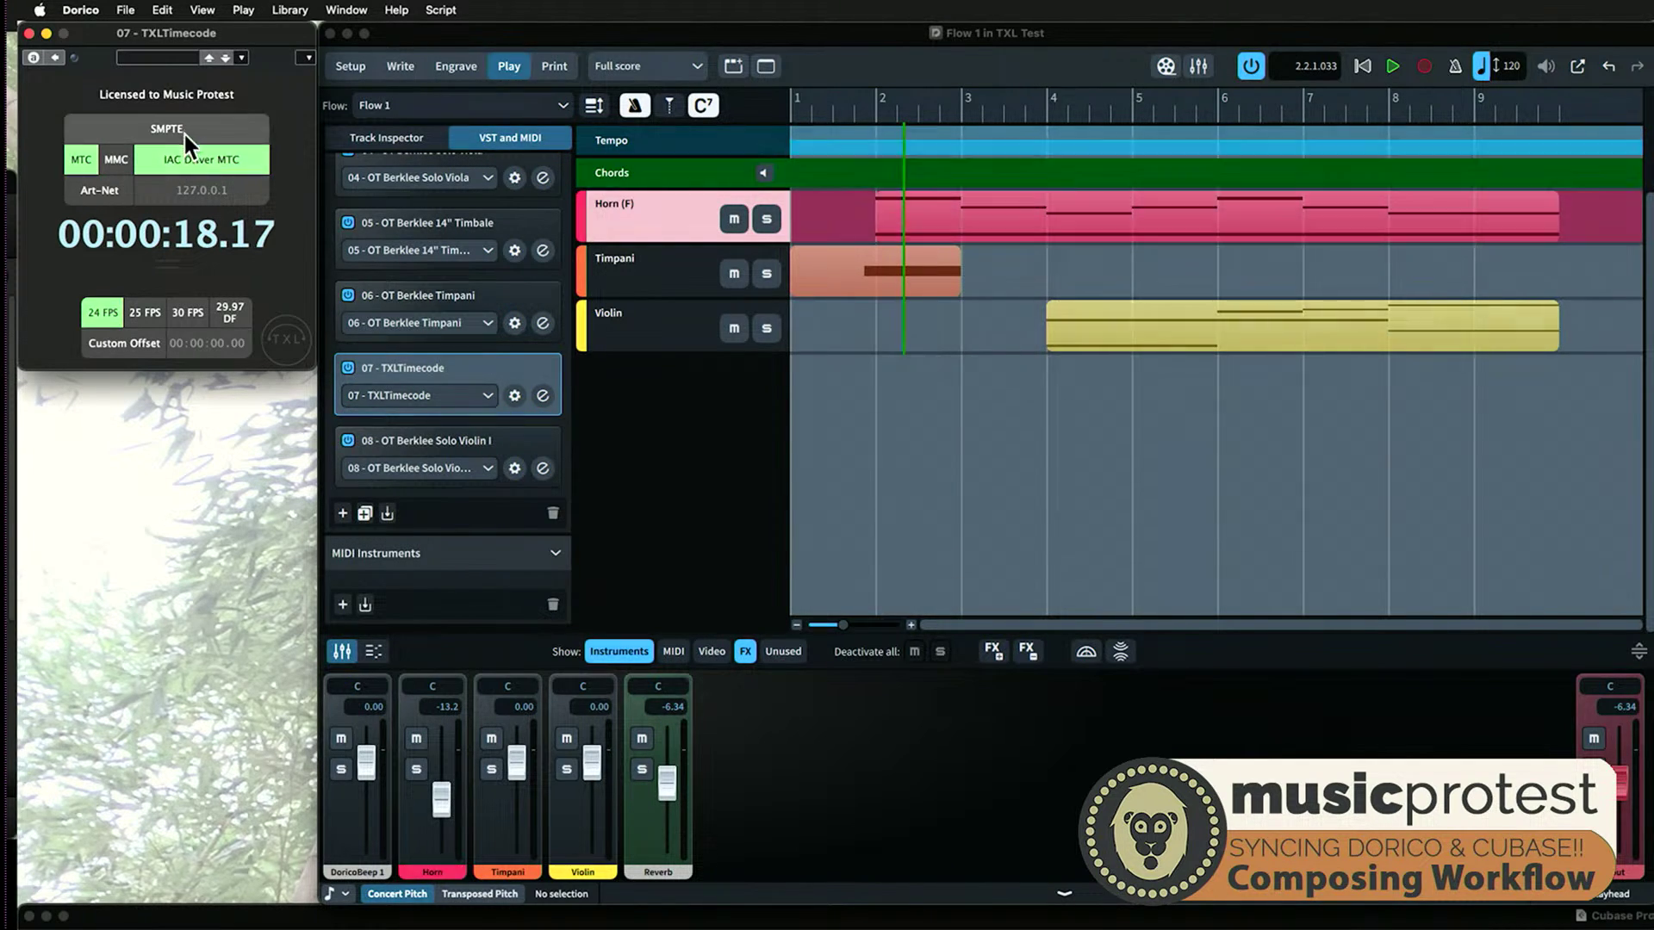
{"action": "left_click", "coordinate": [199, 155]}
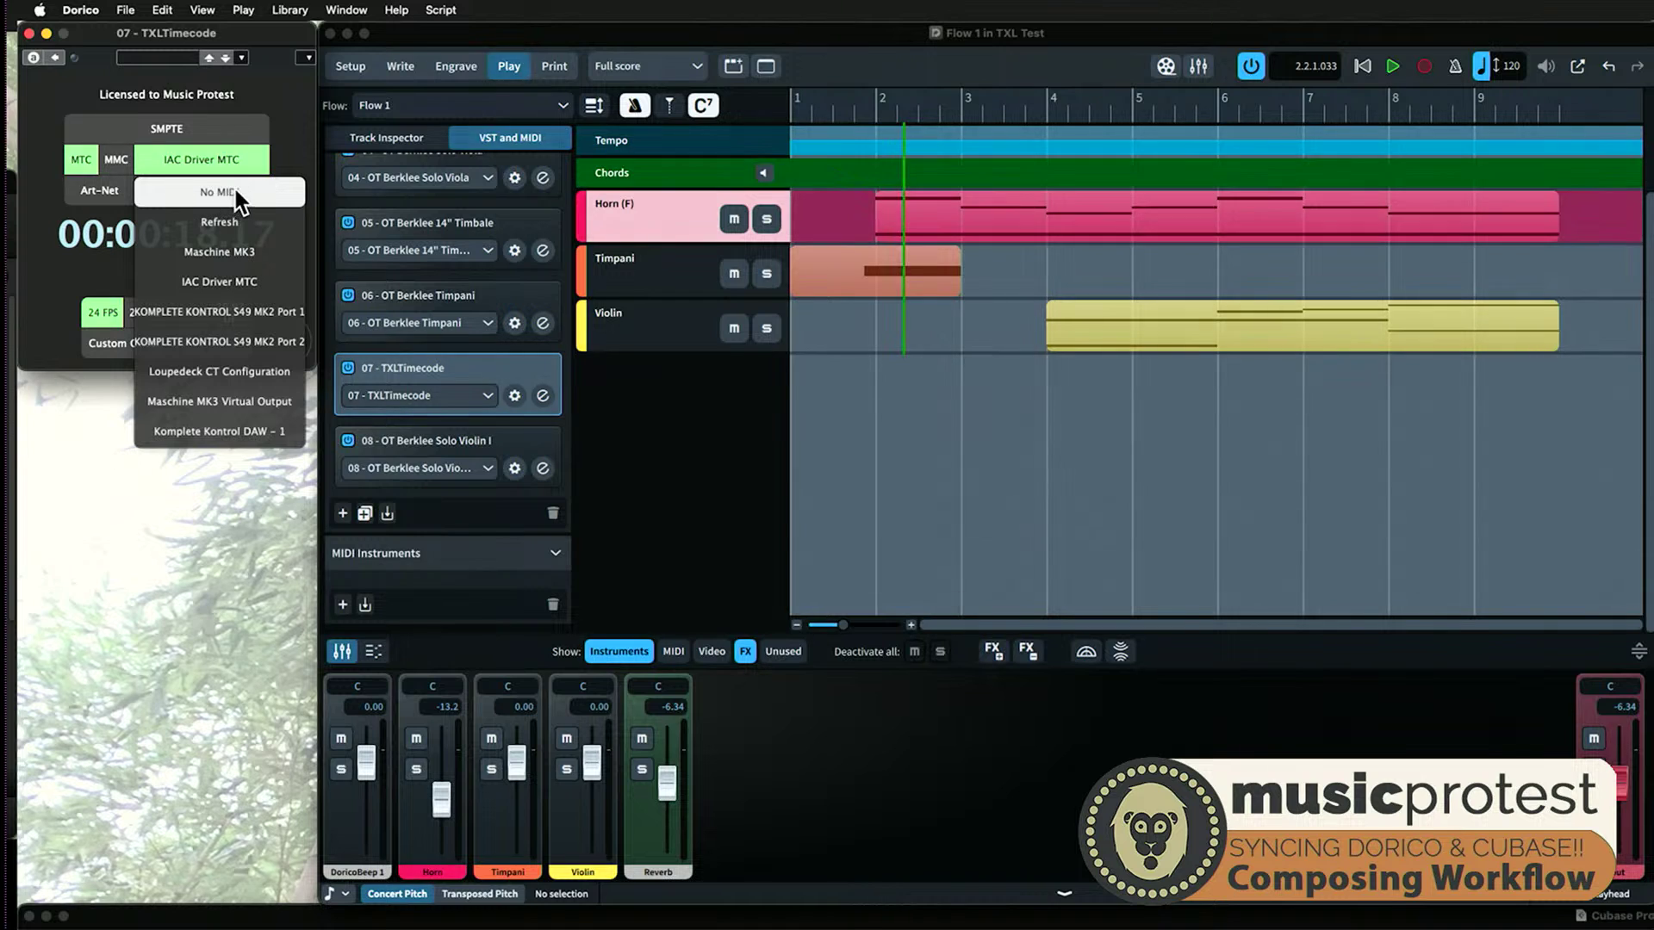
{"action": "left_click", "coordinate": [211, 155]}
{"action": "left_click", "coordinate": [199, 157]}
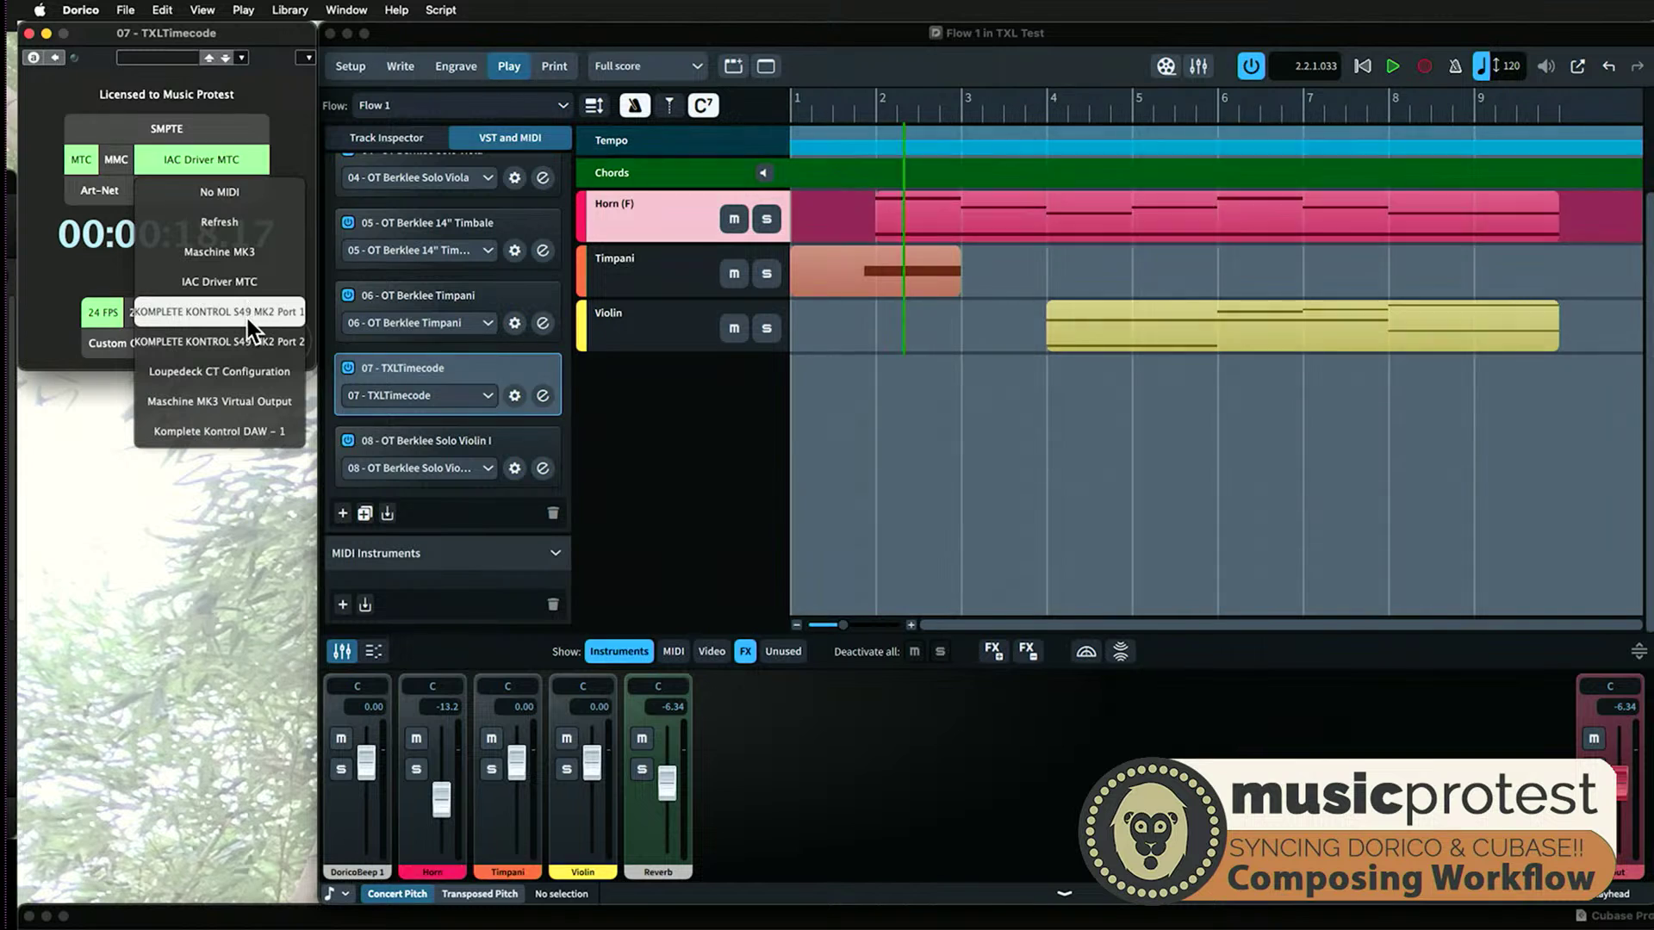
{"action": "left_click", "coordinate": [226, 274]}
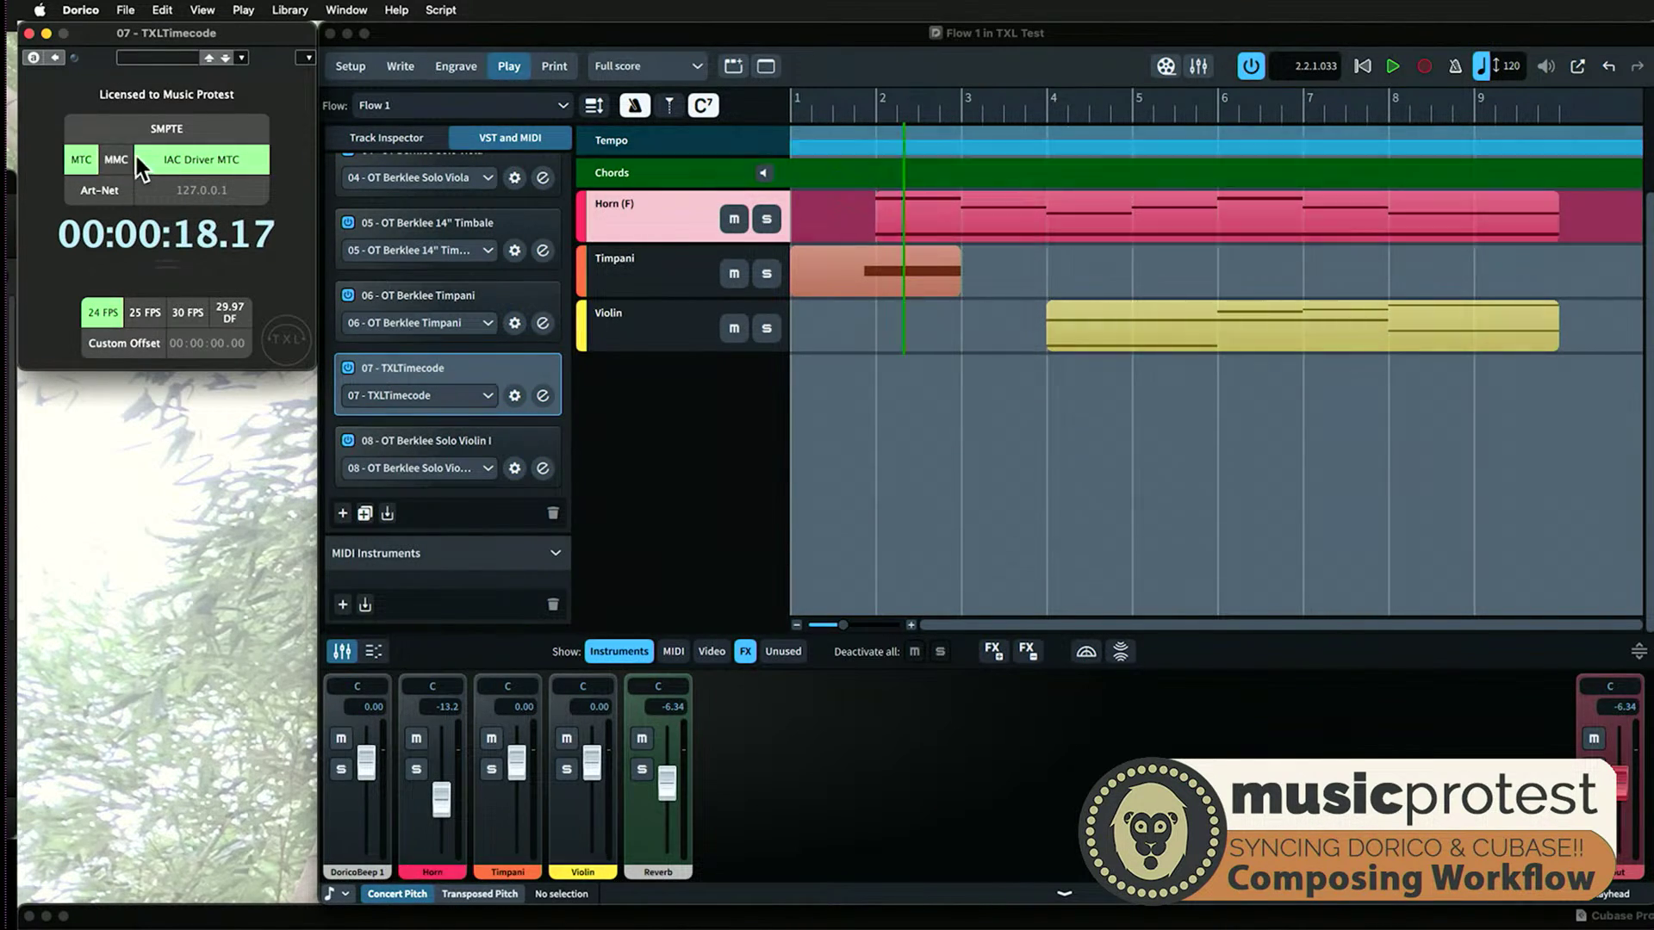
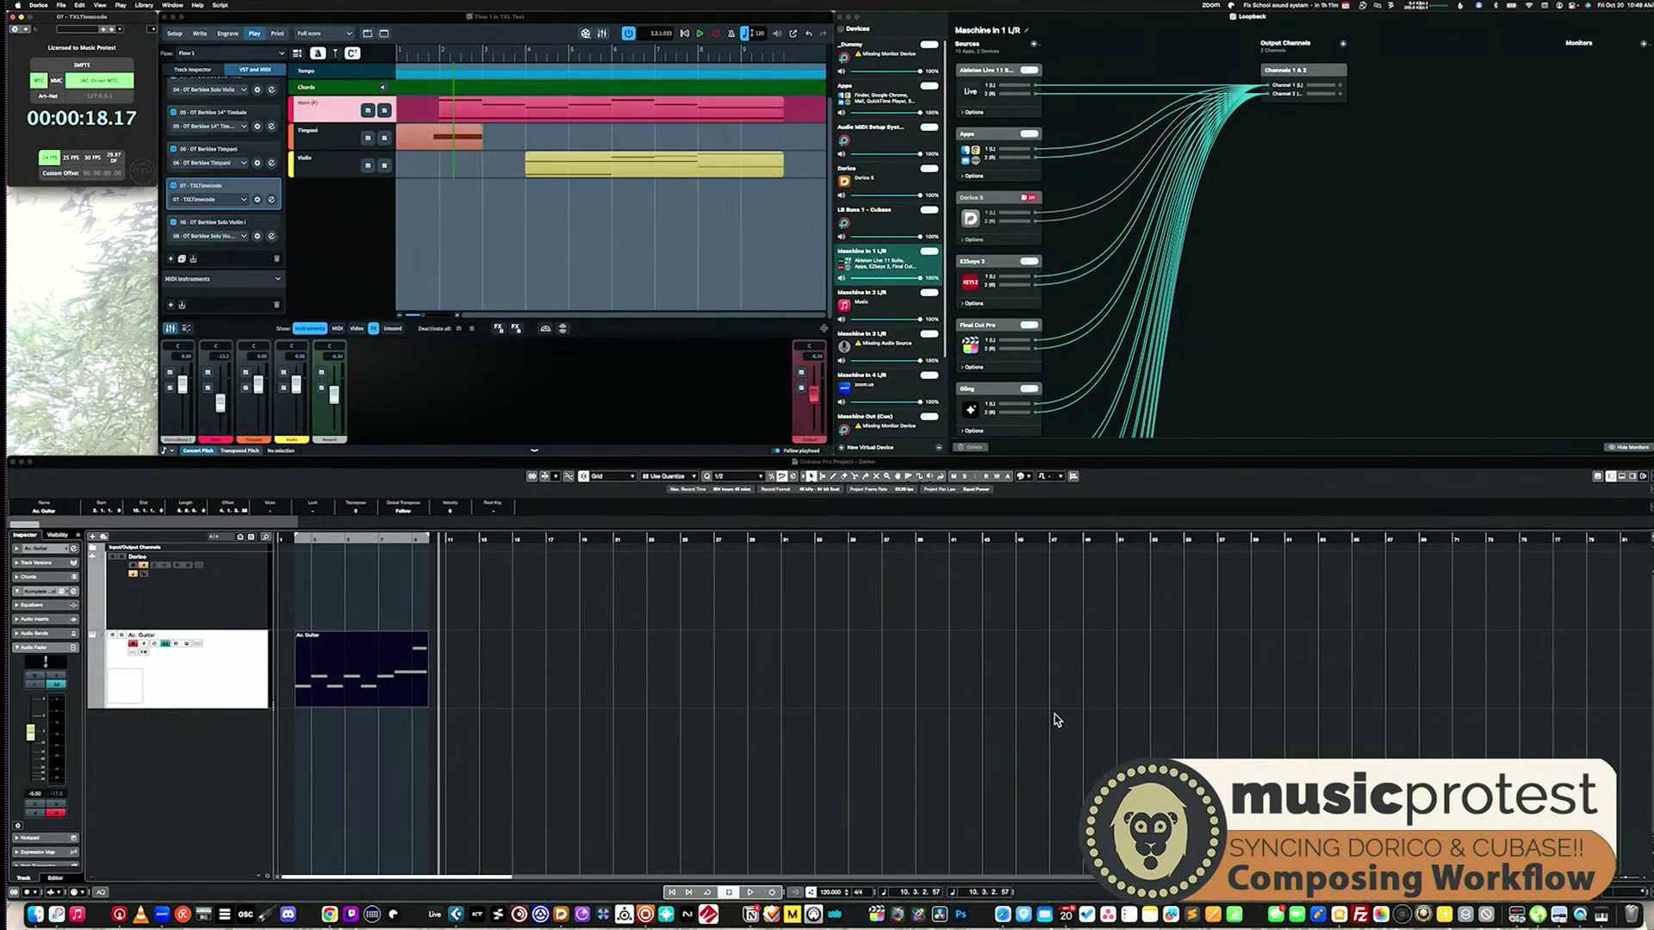
Switch to Cubase and check its Project Synchronization Setup for the timecode source and MIDI input, plus the Activate External Sync option
{"action": "left_click", "coordinate": [937, 465]}
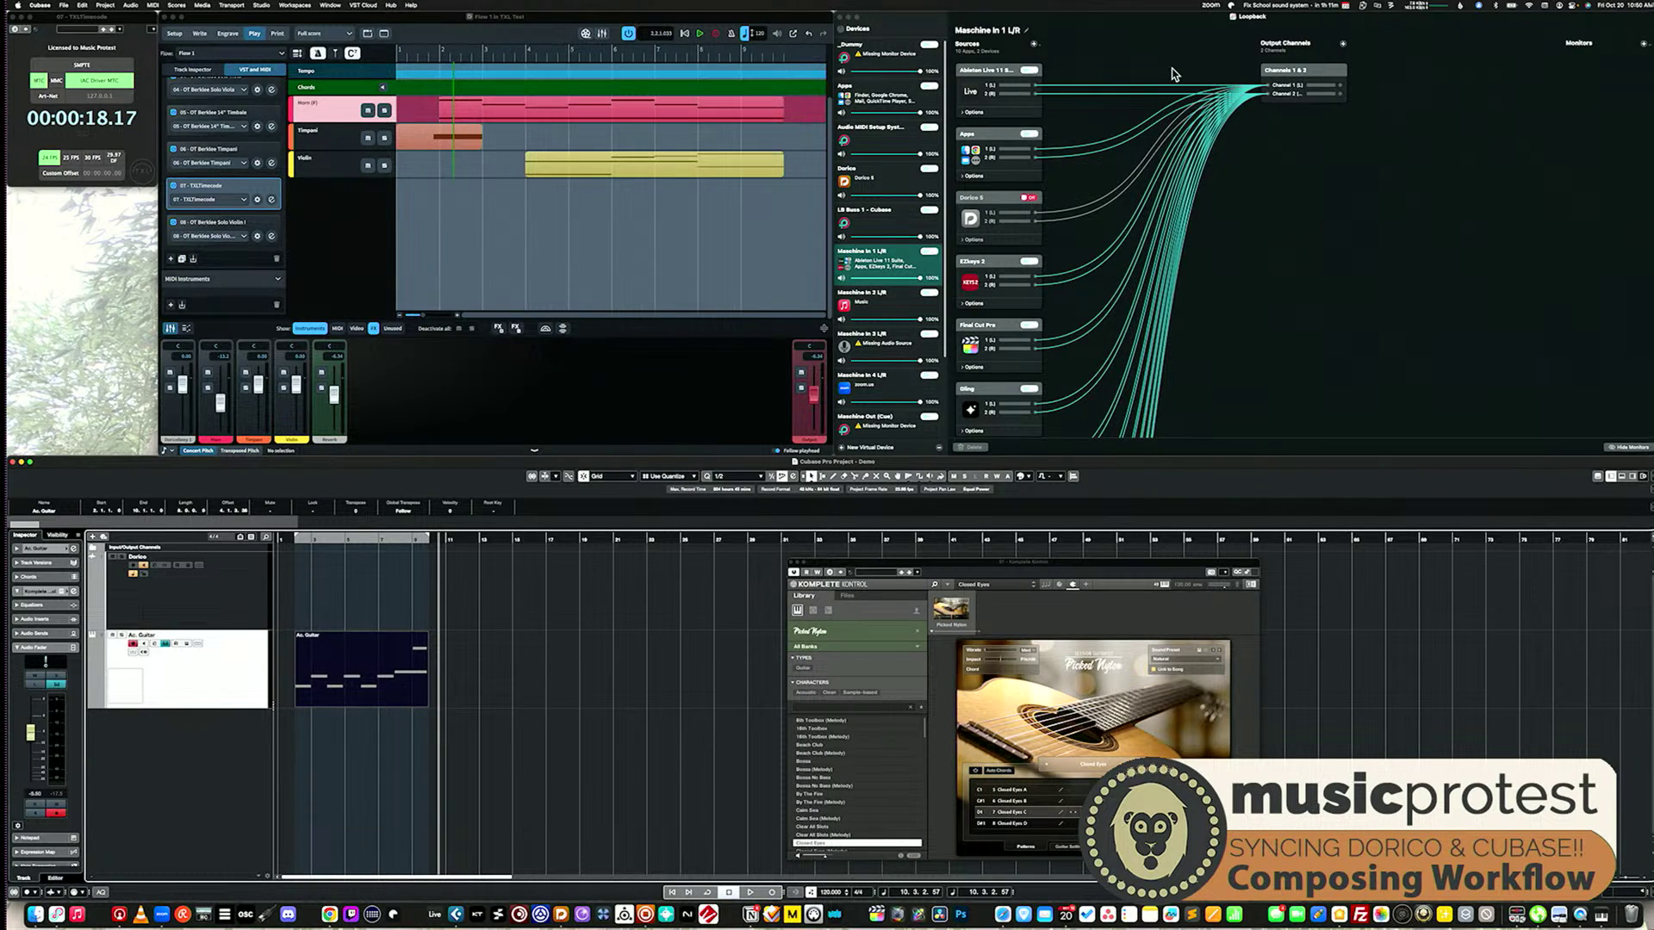
{"action": "left_click", "coordinate": [229, 5]}
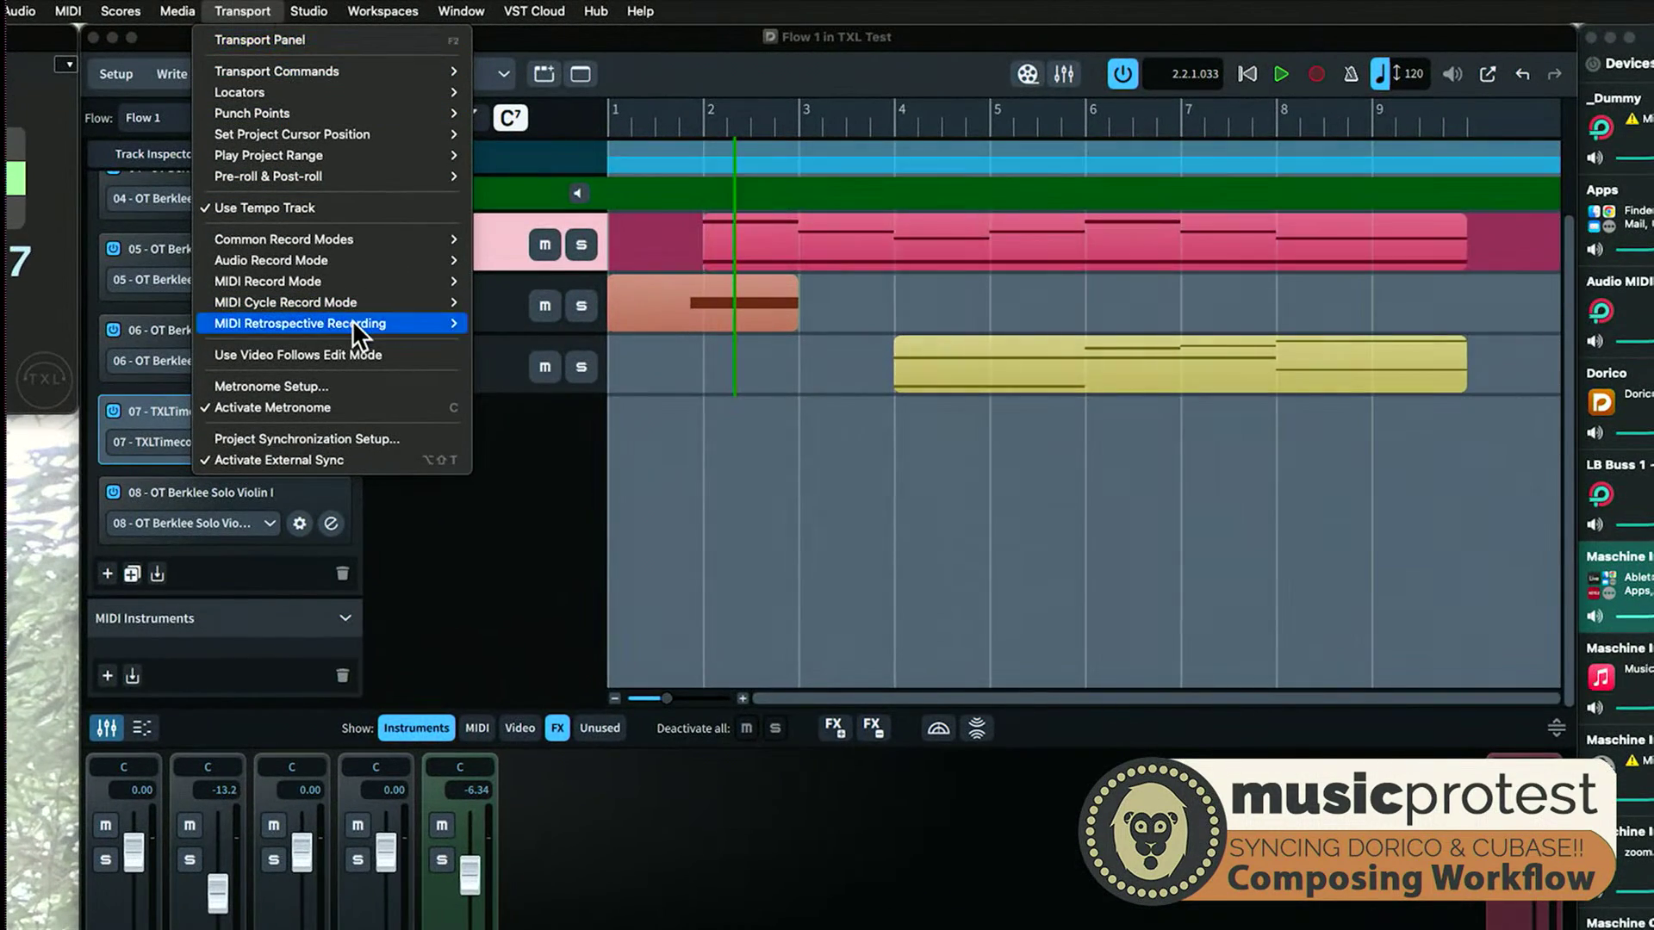
{"action": "left_click", "coordinate": [358, 440]}
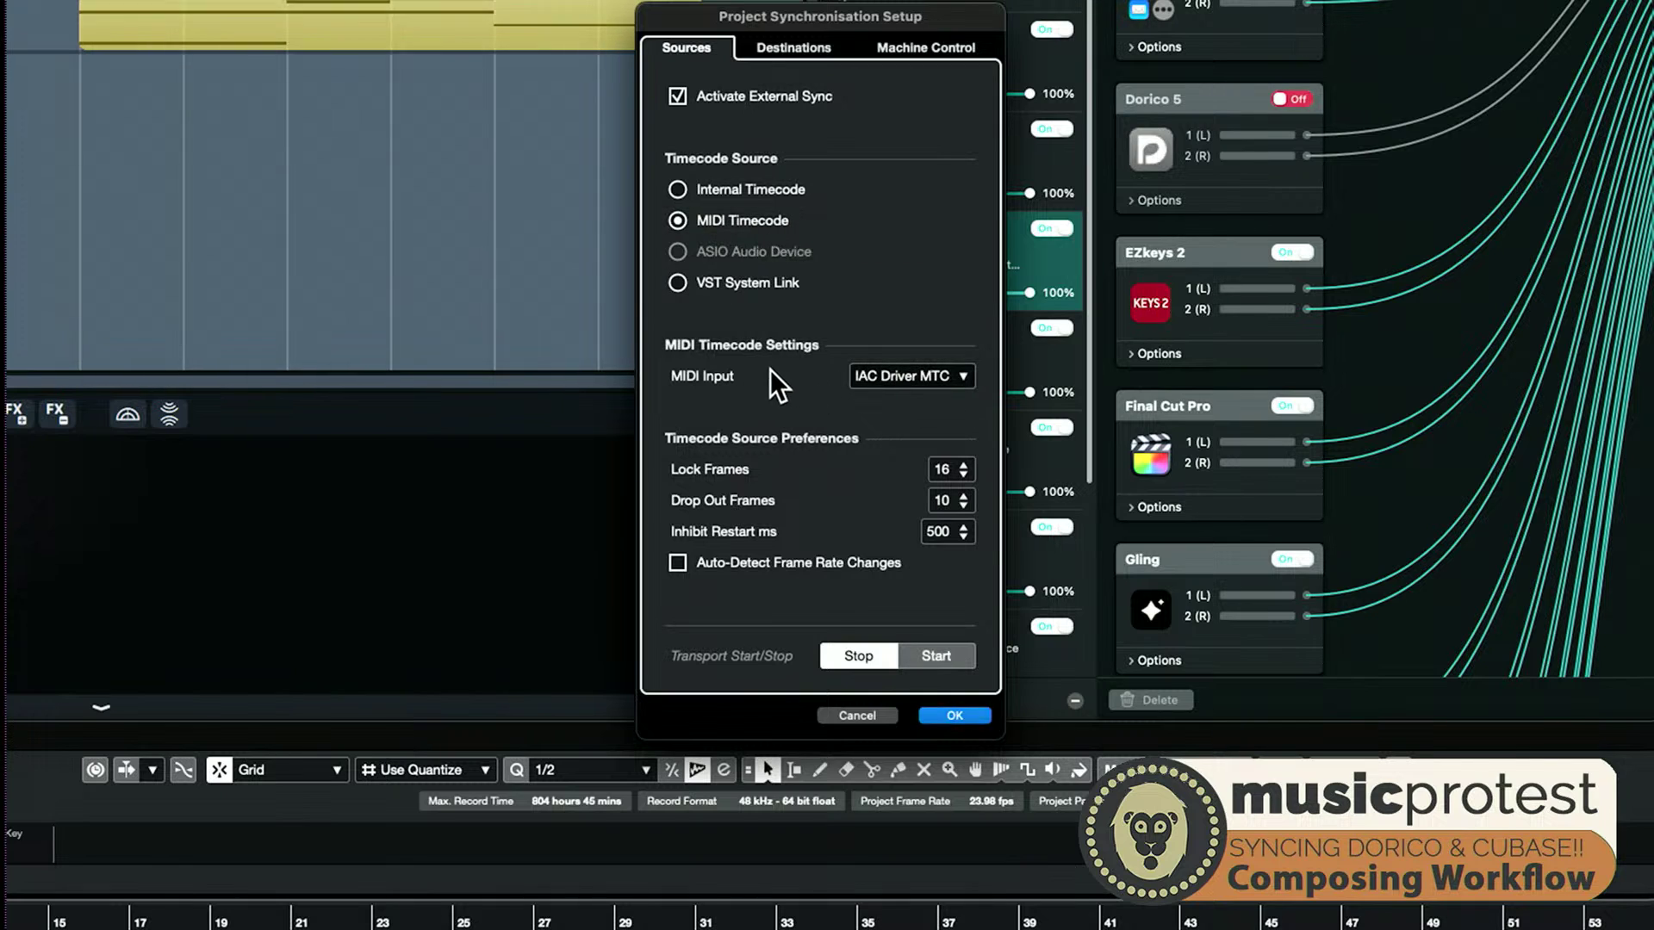
{"action": "left_click", "coordinate": [963, 375]}
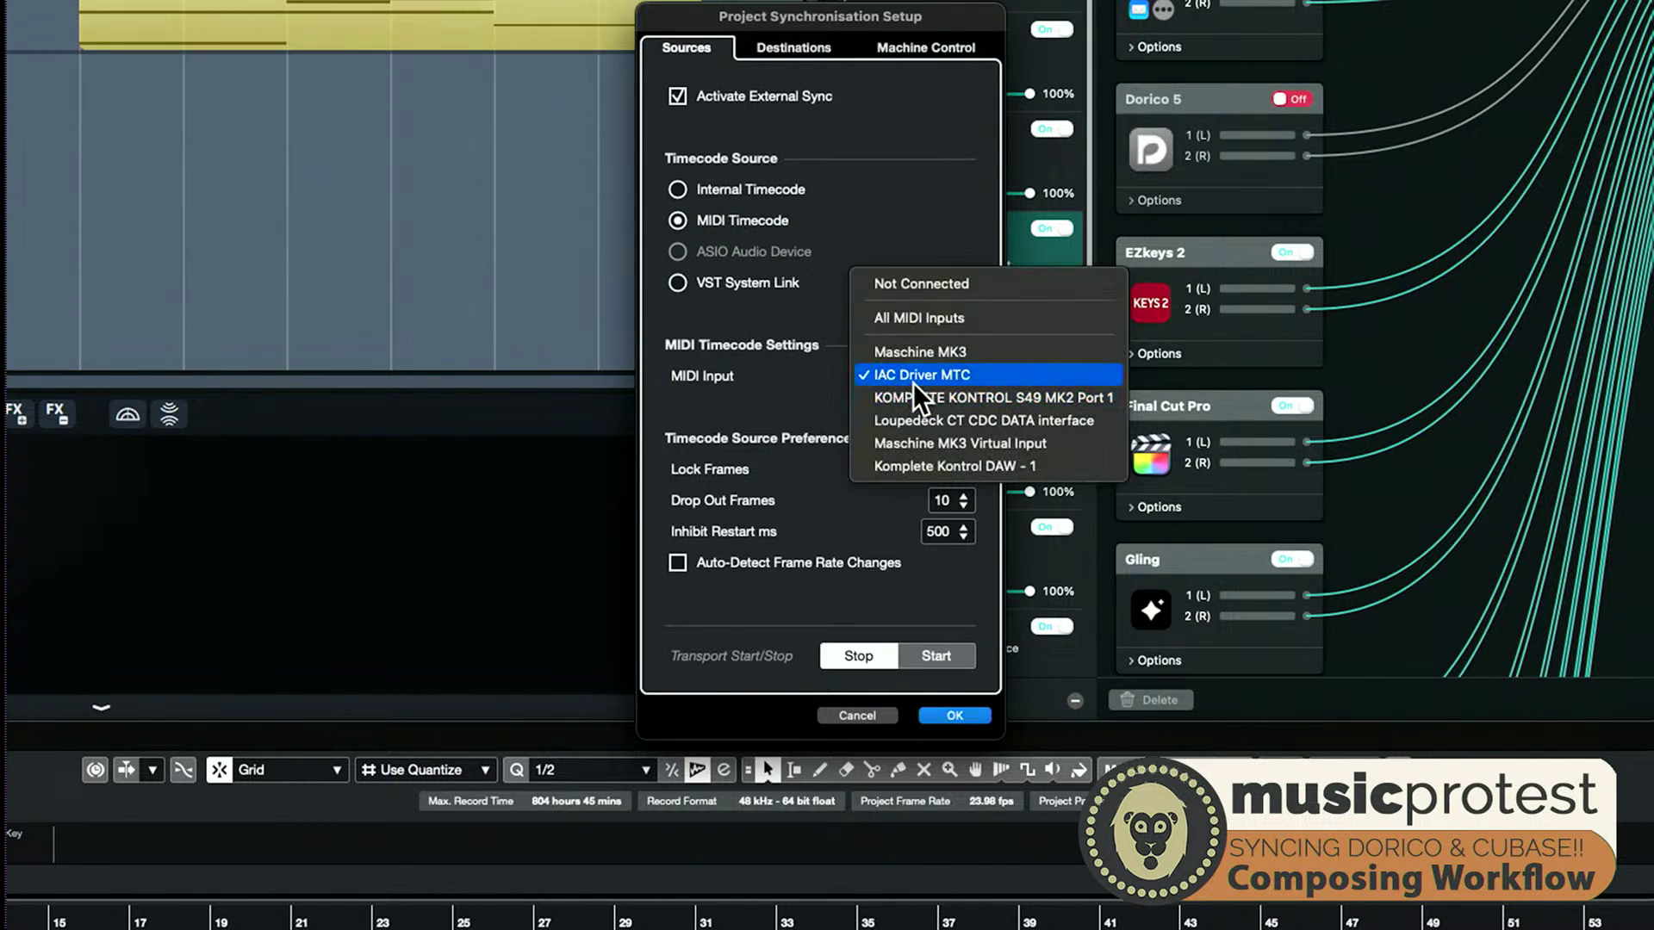
{"action": "left_click", "coordinate": [814, 392]}
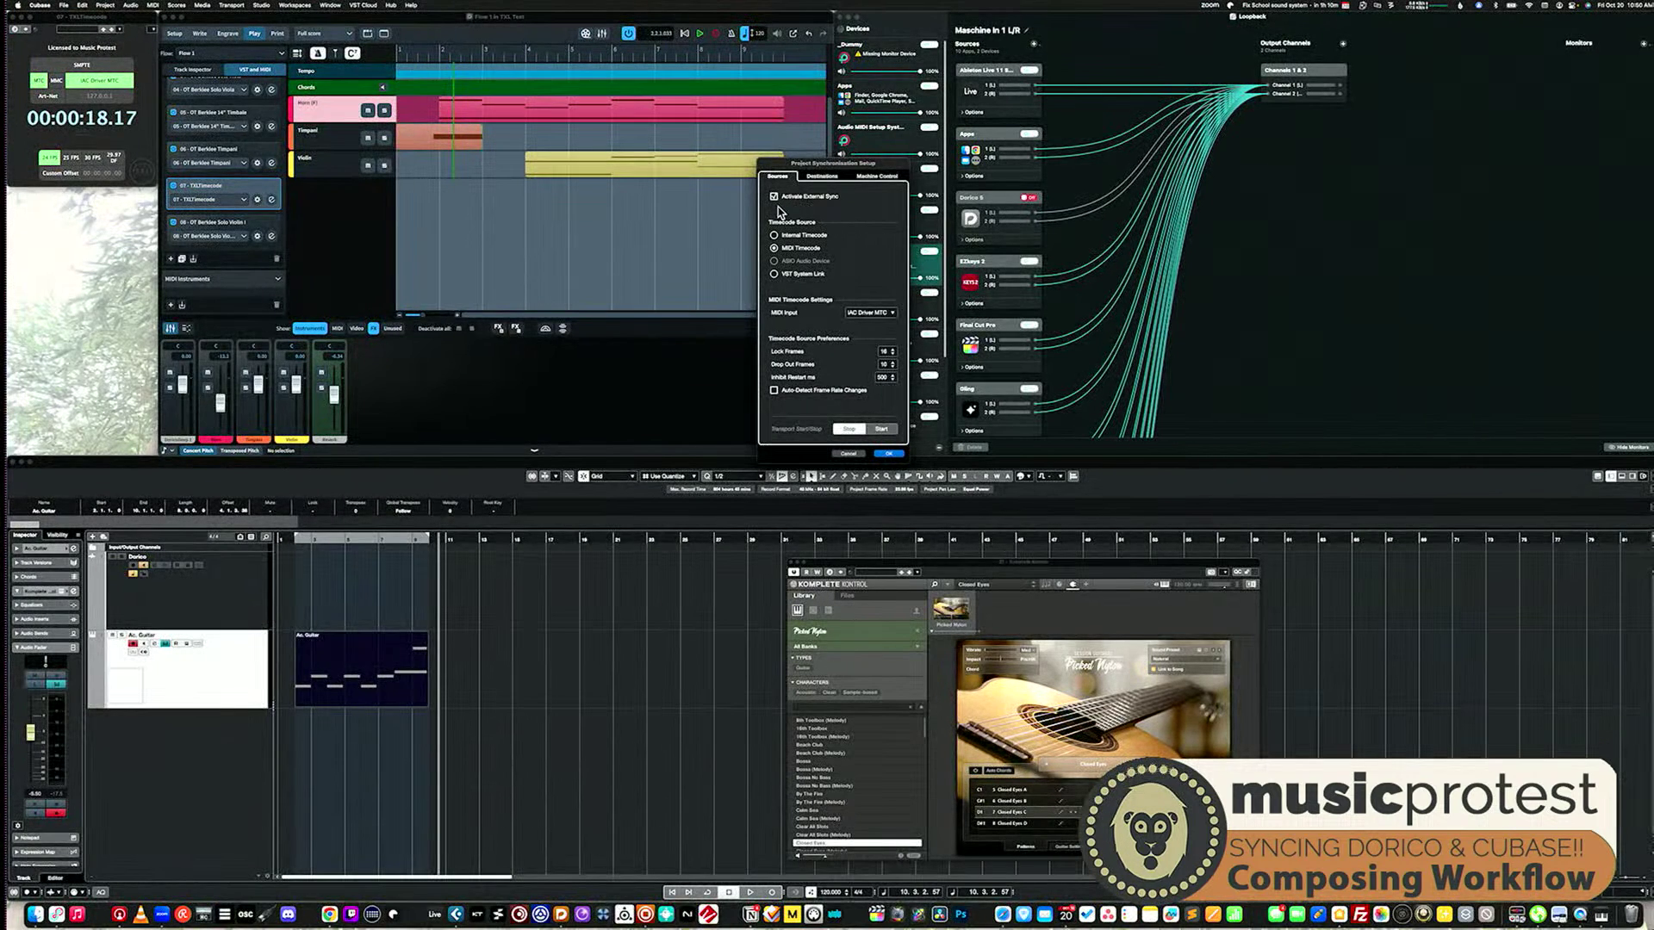
{"action": "left_click", "coordinate": [850, 454]}
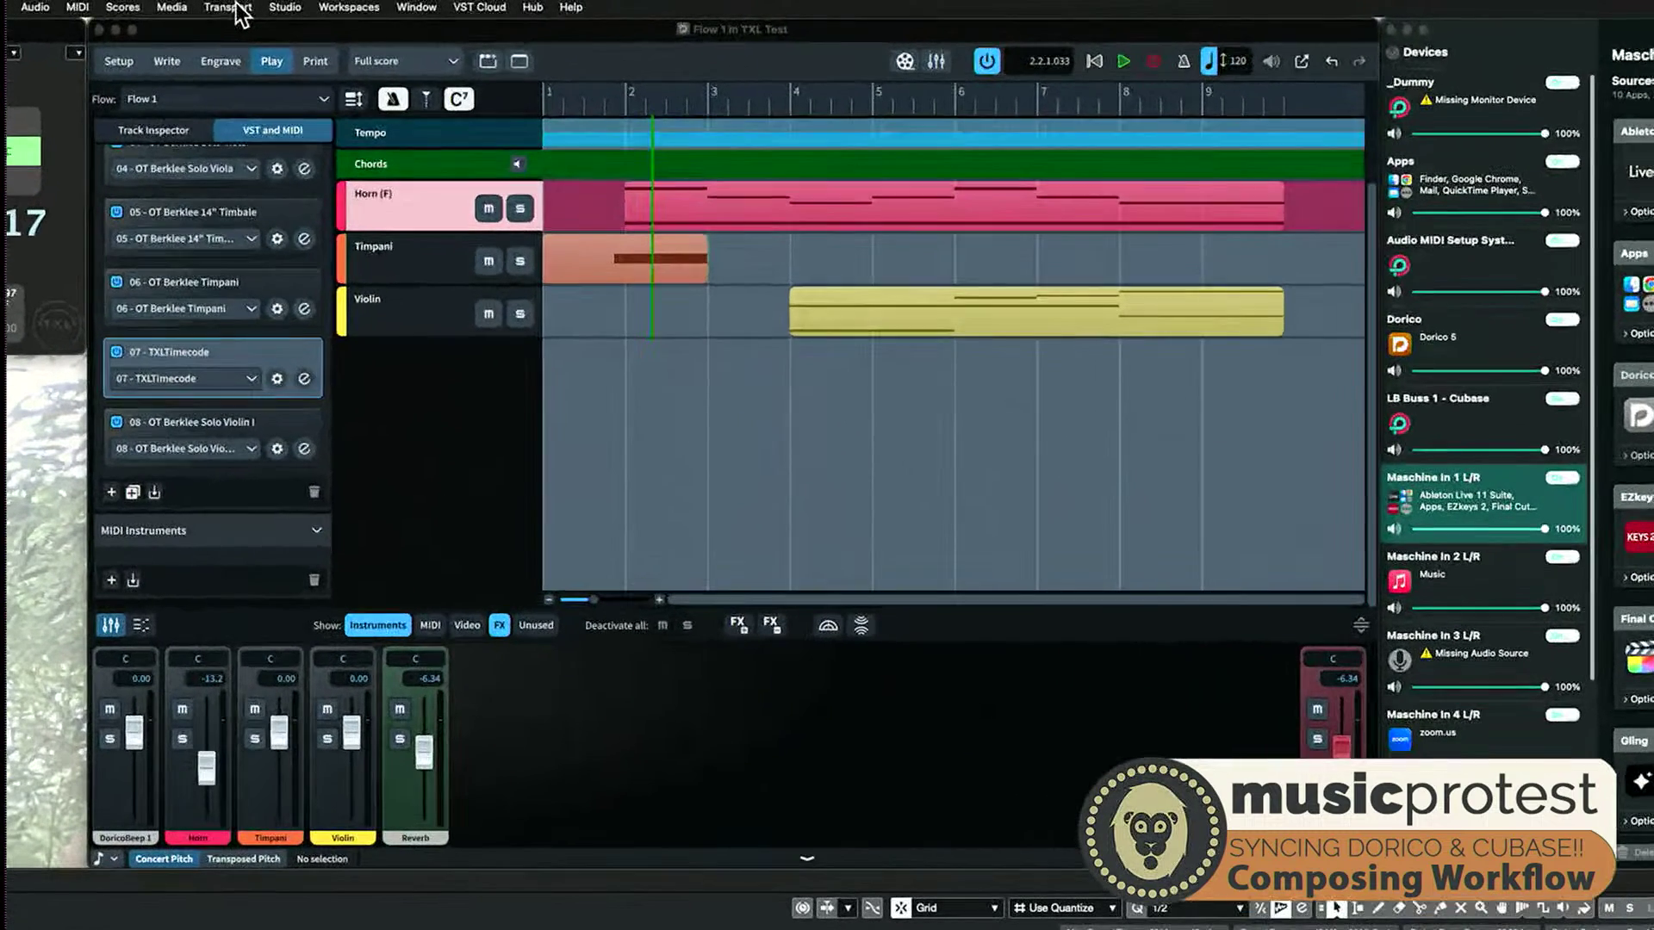
{"action": "left_click", "coordinate": [240, 10]}
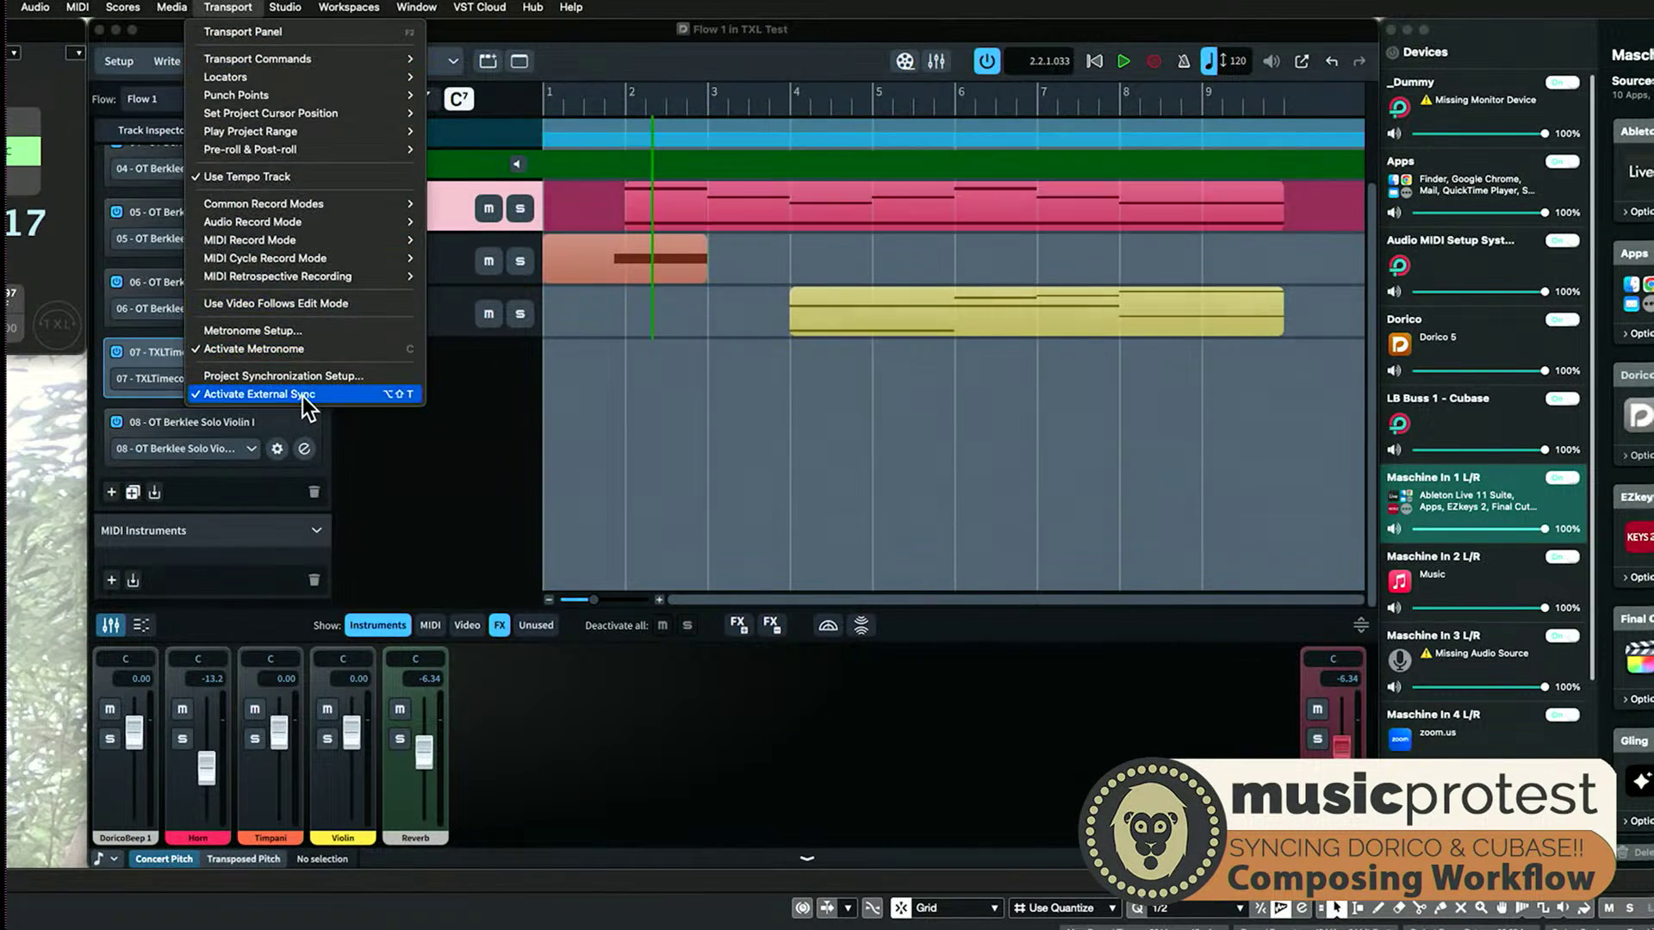
{"action": "left_click", "coordinate": [461, 417]}
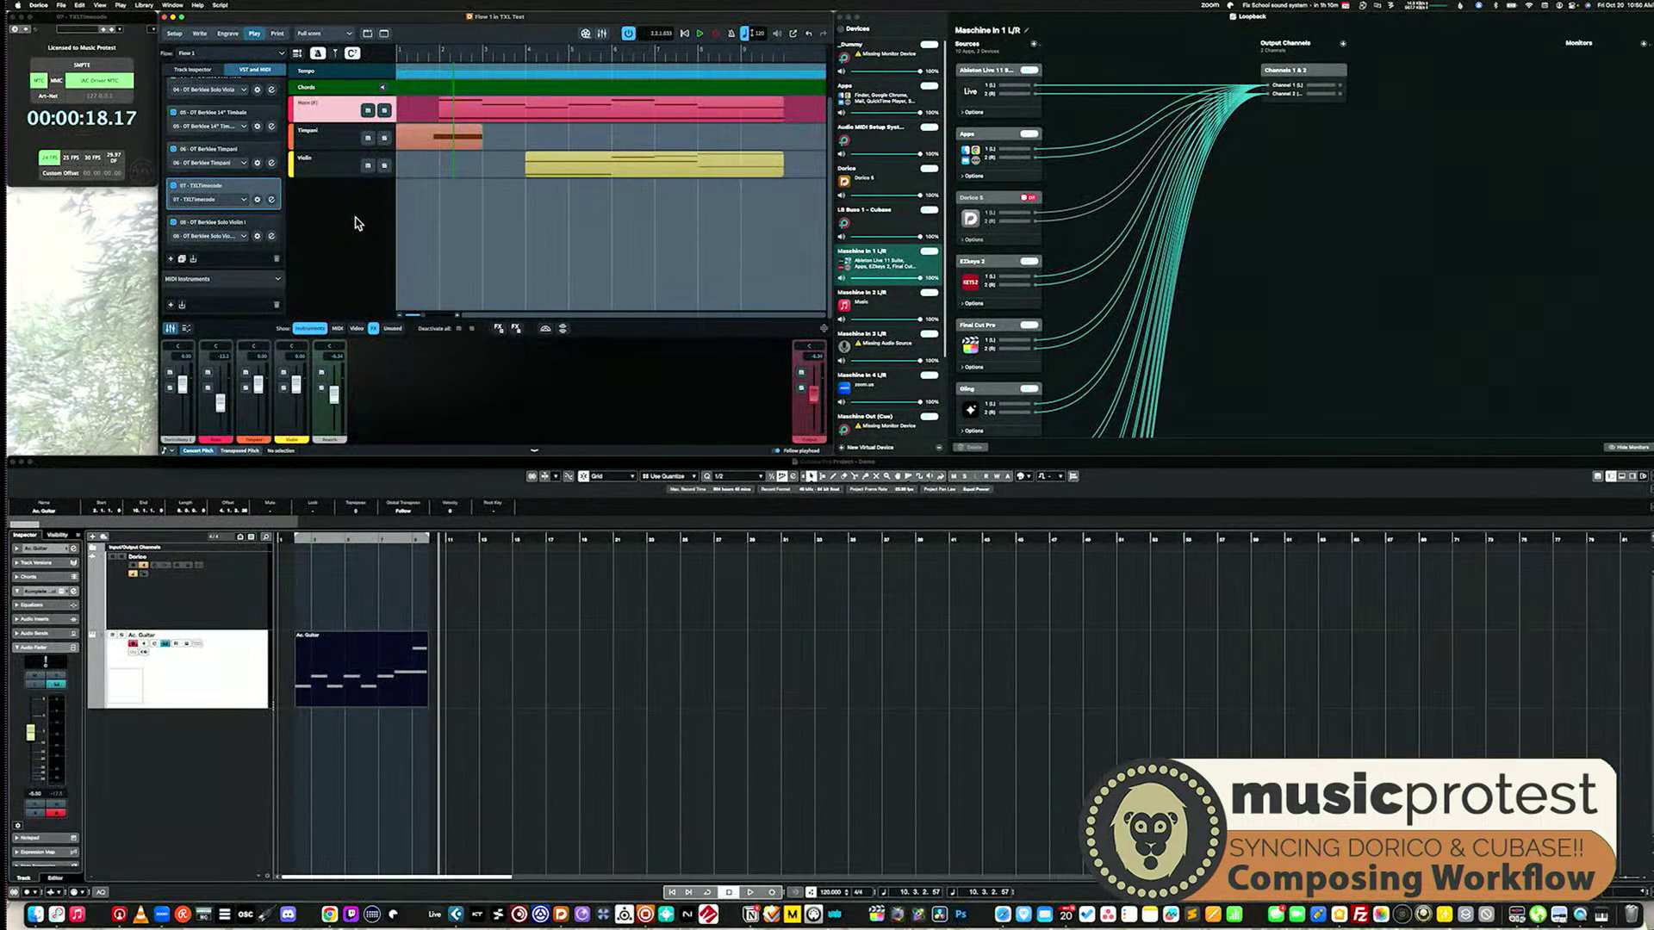
Switch to Loopback and show the Dorico virtual device's routing from the Dorico 5 source to its output channels and monitor
{"action": "left_click", "coordinate": [1083, 470]}
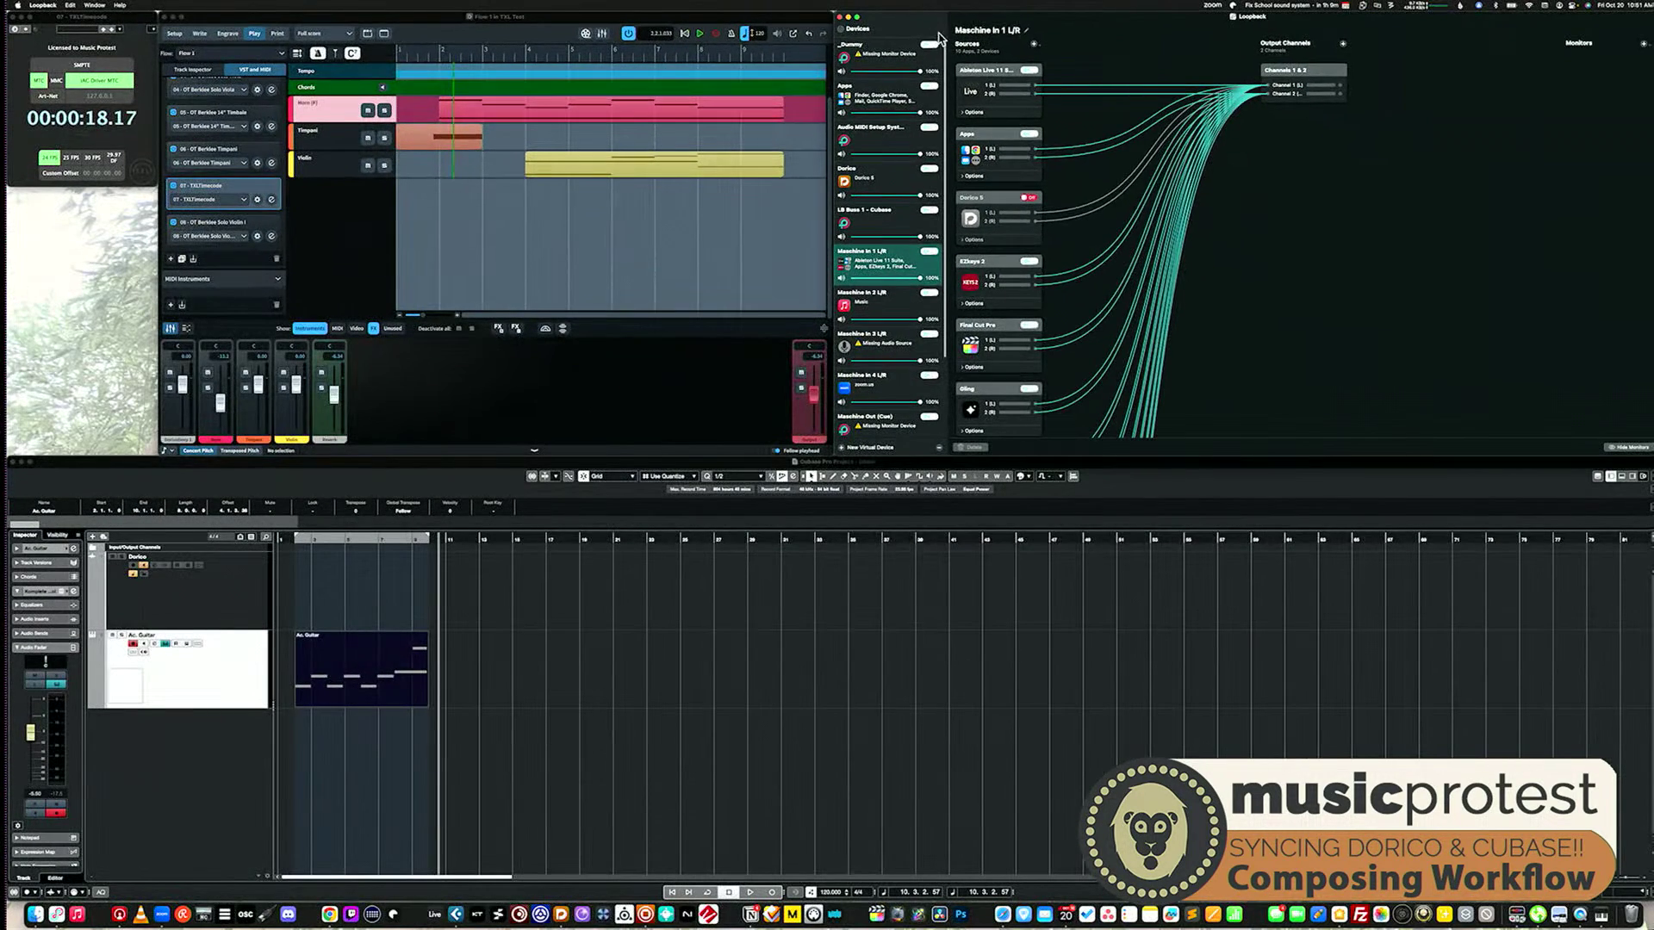
{"action": "left_click", "coordinate": [866, 178]}
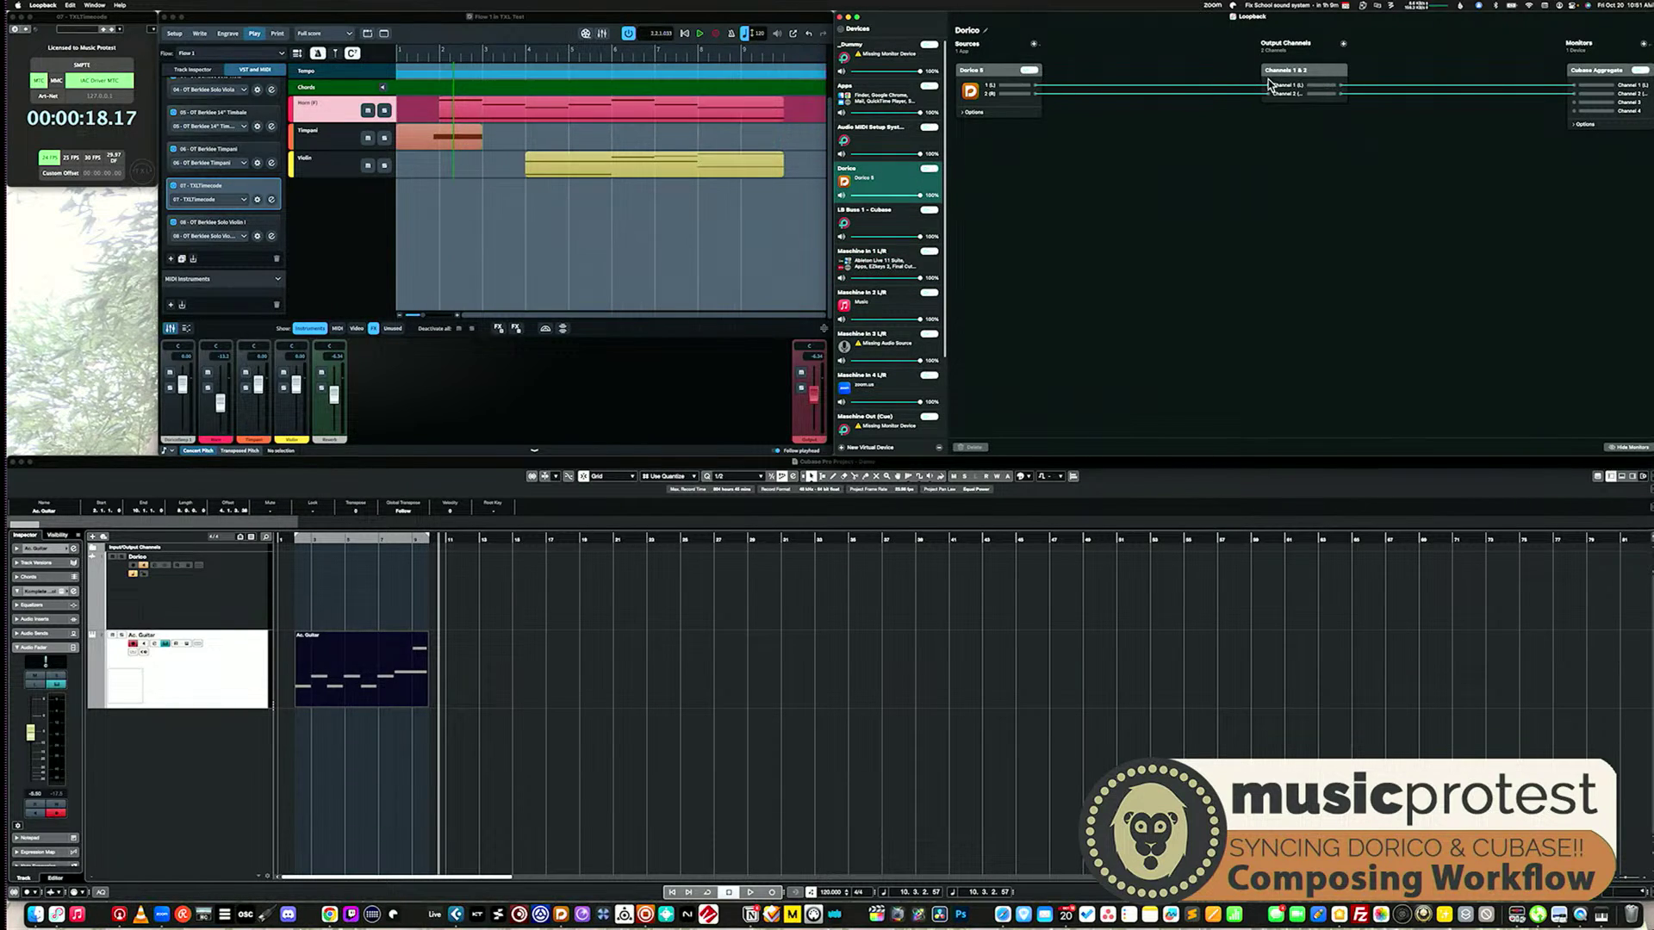
{"action": "left_click", "coordinate": [969, 97]}
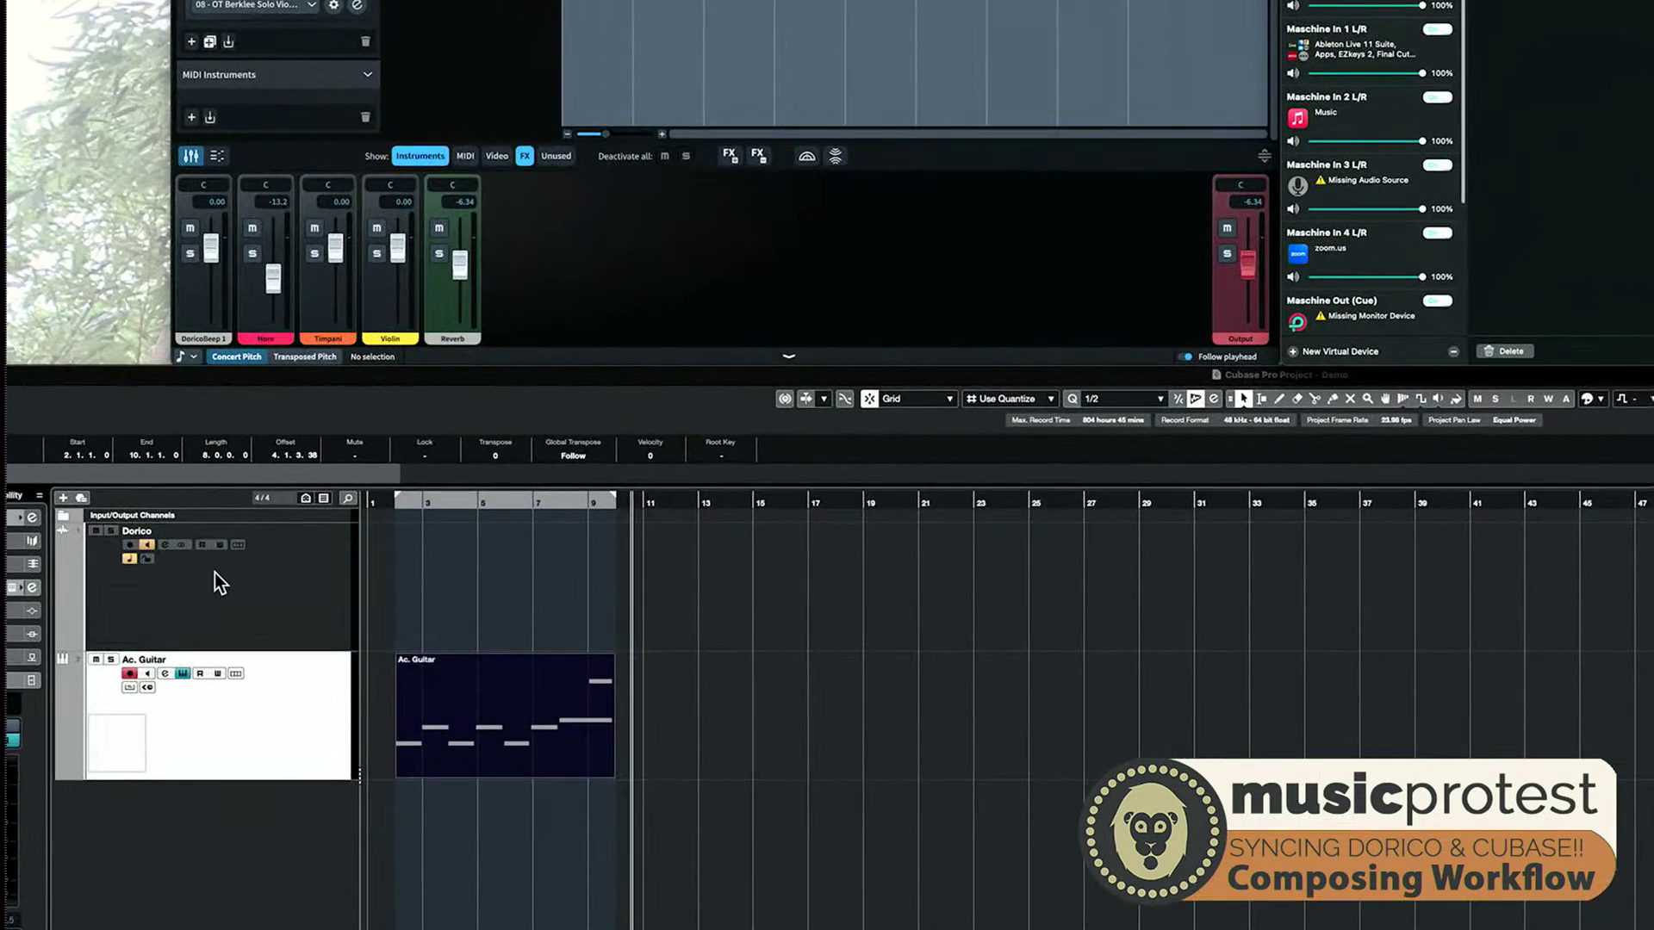
Switch to Cubase, select the Dorico audio track and show its input and output routing in the Inspector
{"action": "left_click", "coordinate": [211, 584]}
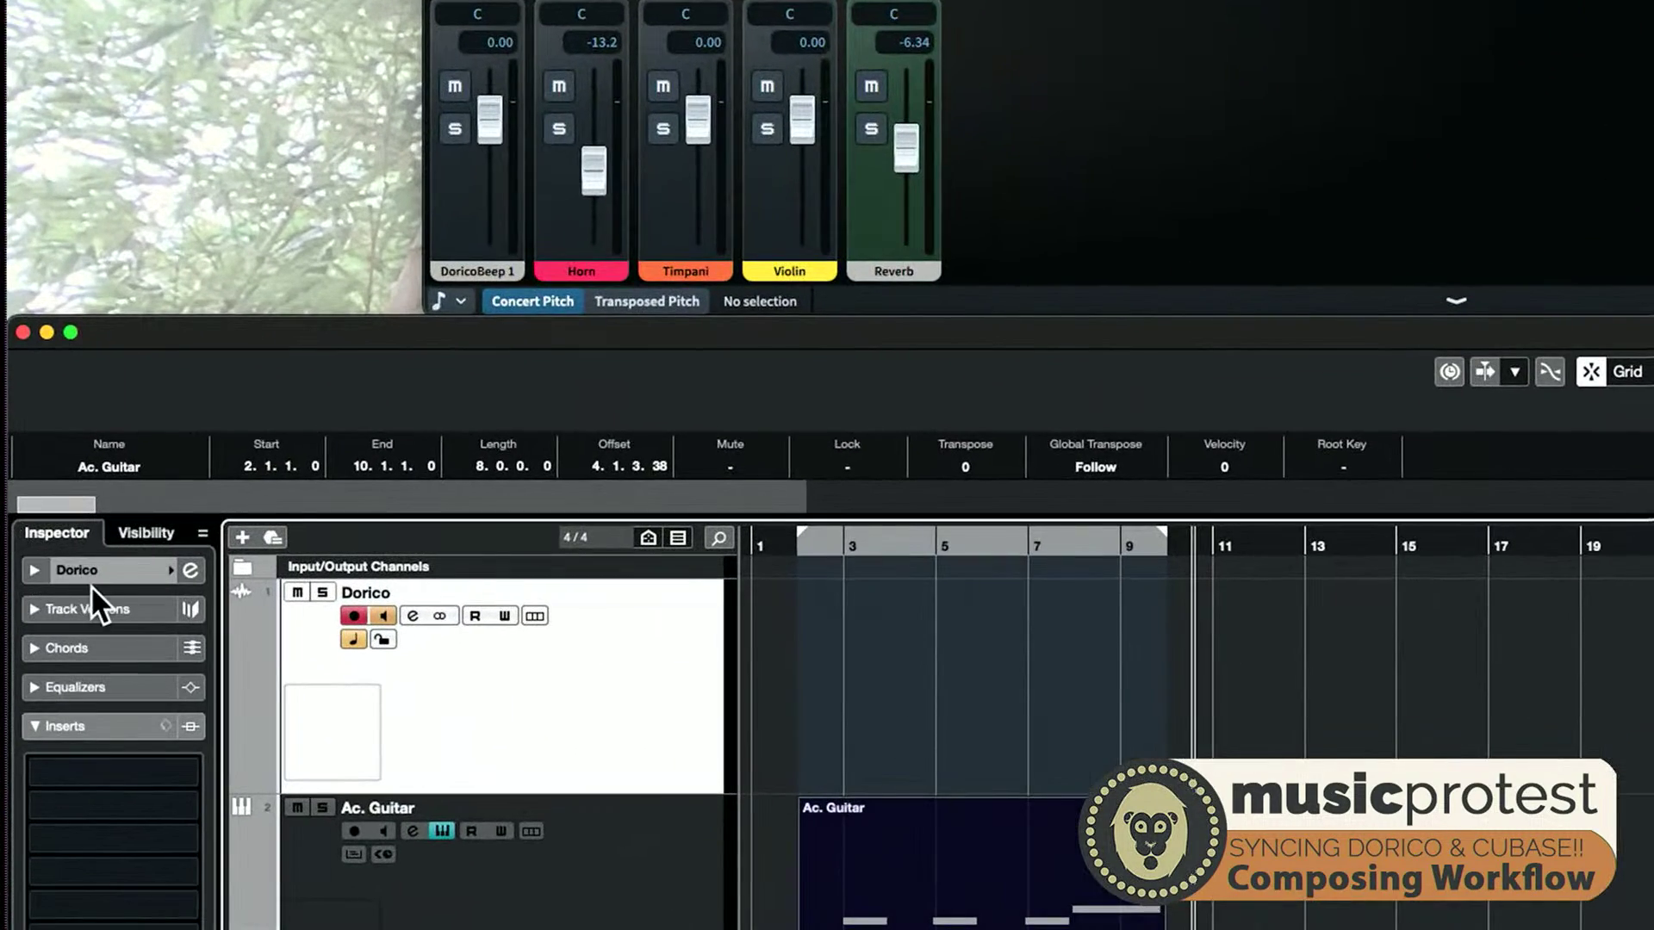
{"action": "left_click", "coordinate": [39, 569]}
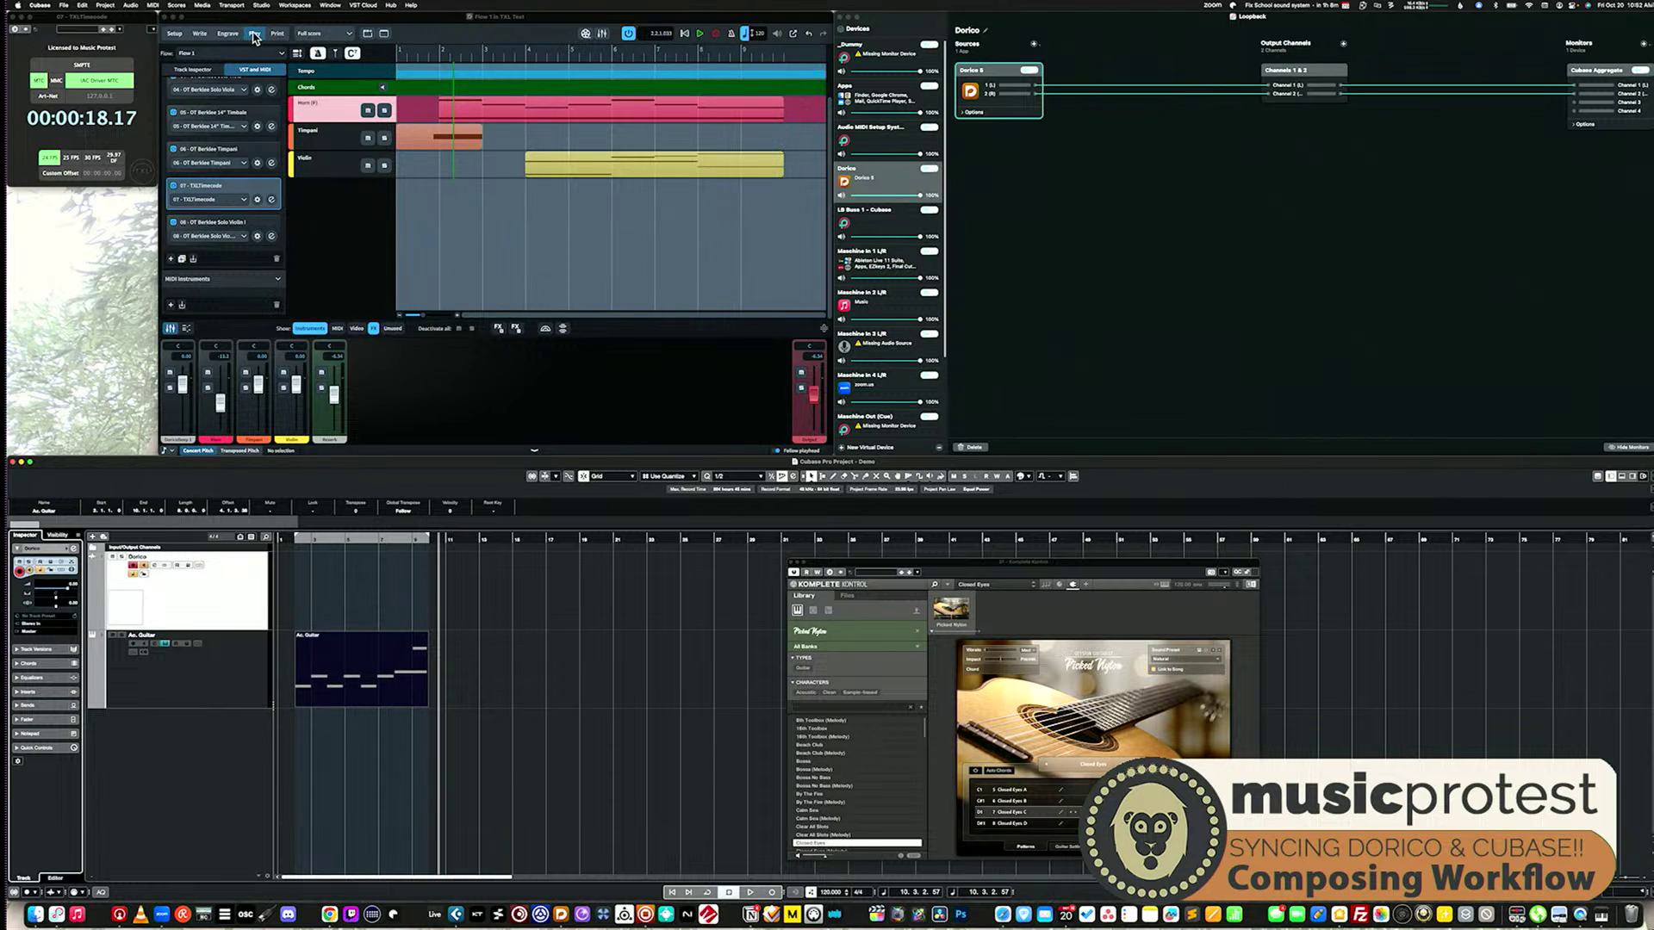
Mute the Ac. Guitar track in Cubase and play the Dorico score in Write mode from the horn's first bar
{"action": "left_click", "coordinate": [199, 34]}
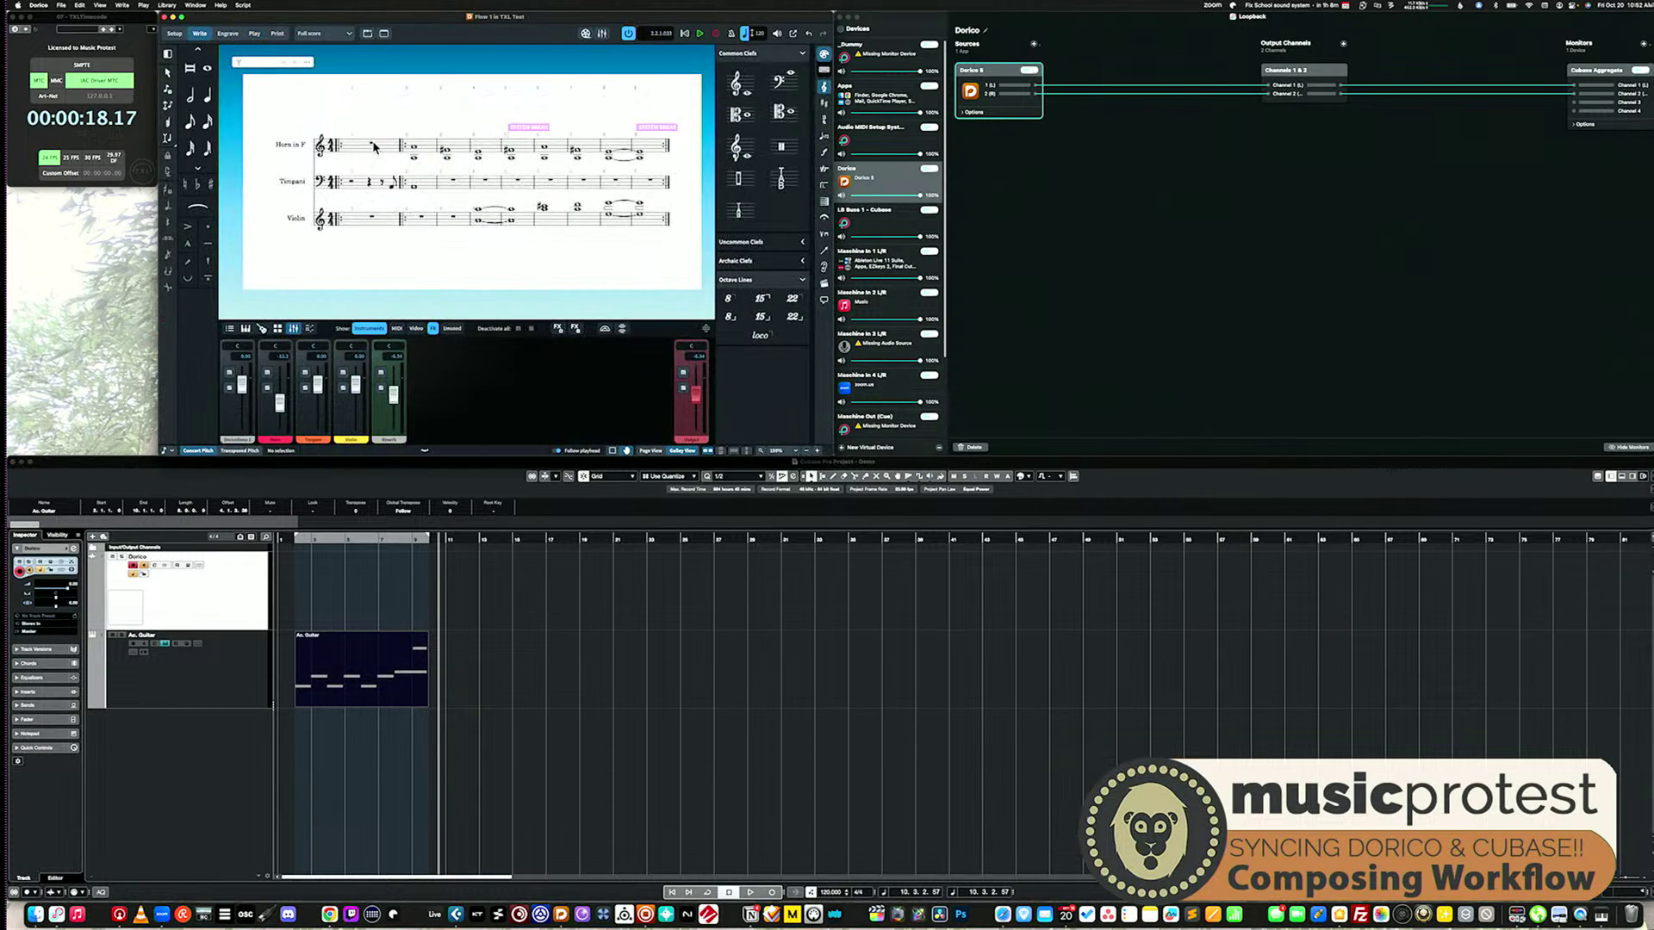
{"action": "left_click", "coordinate": [112, 638]}
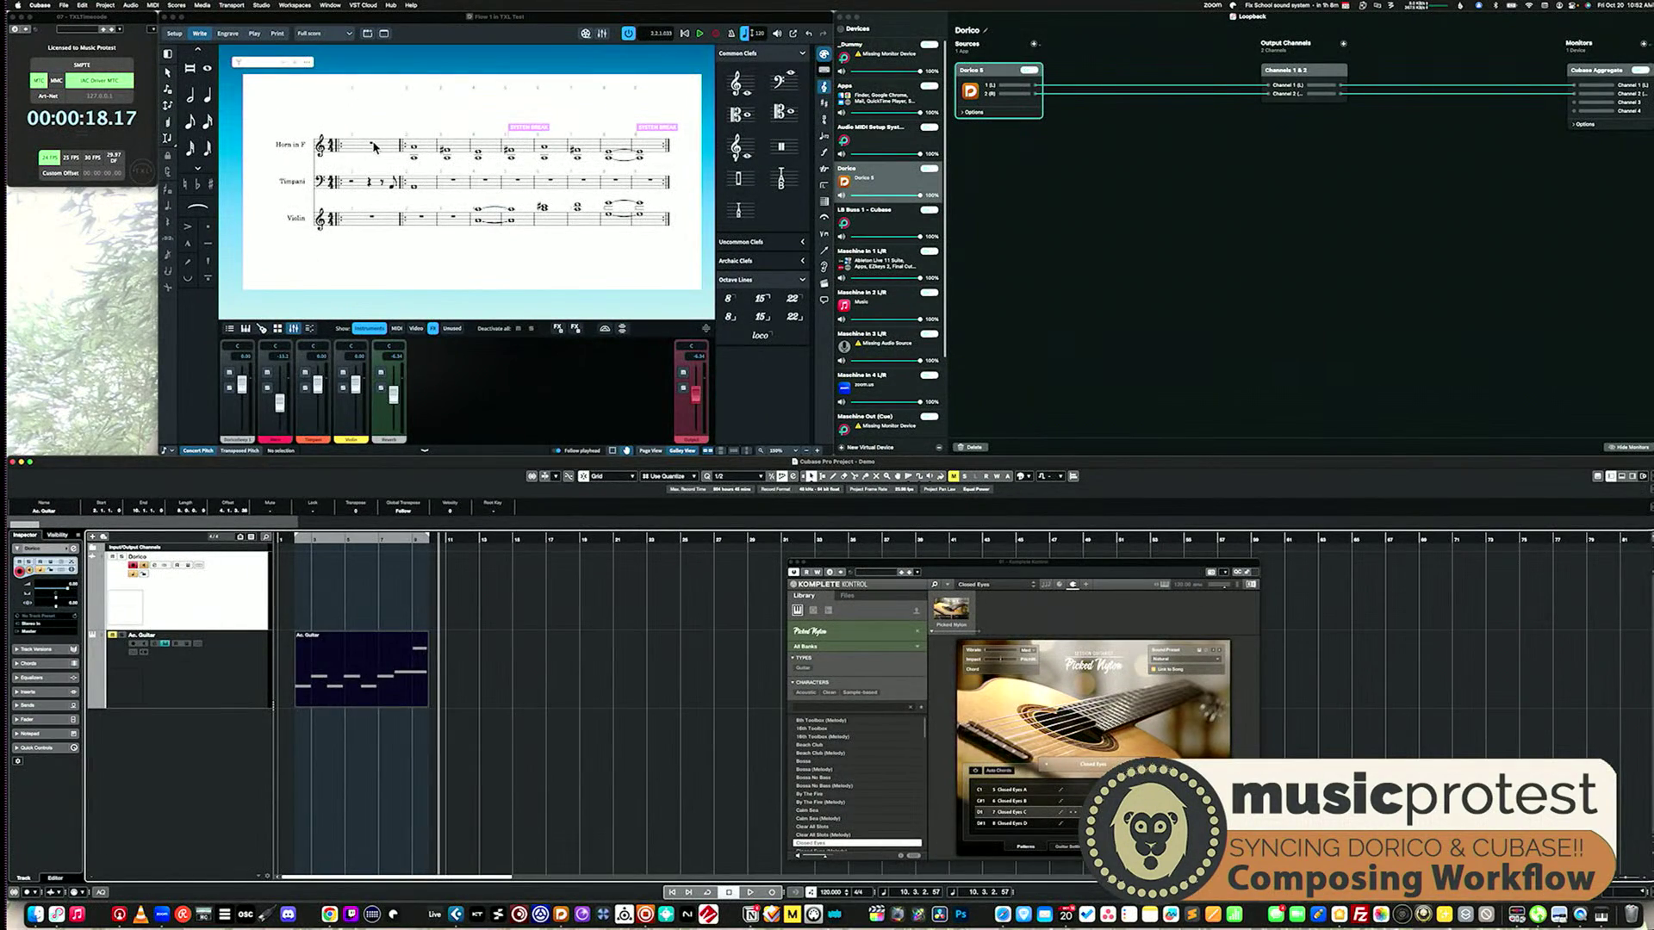
{"action": "left_click", "coordinate": [374, 146]}
{"action": "key", "text": "space"}
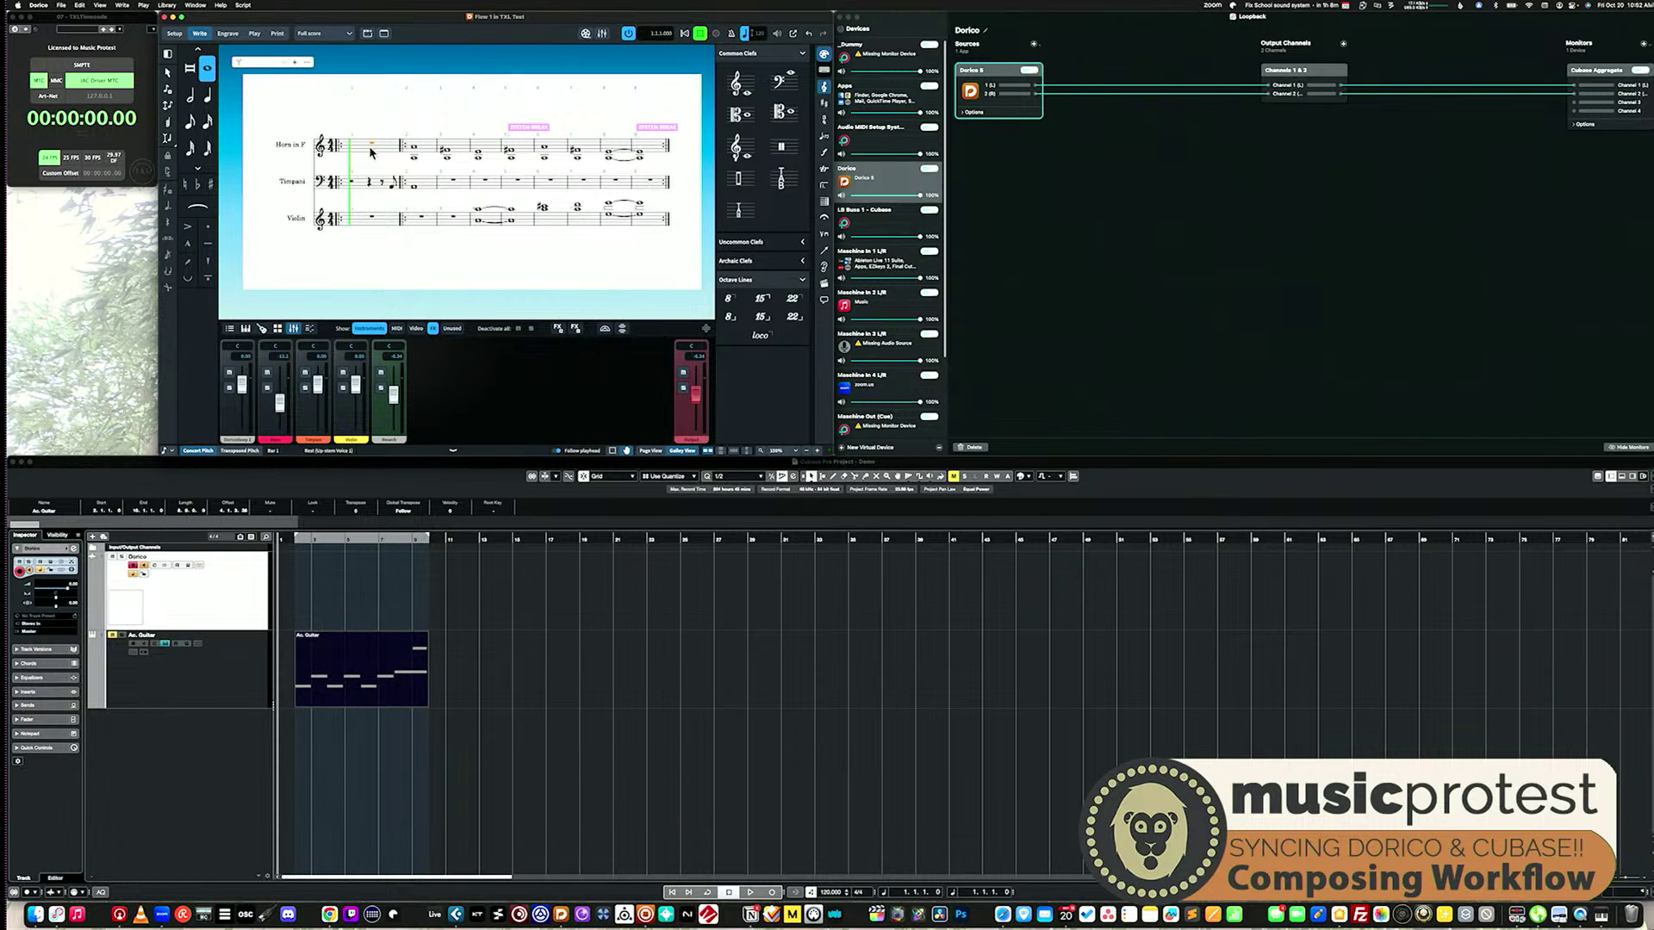